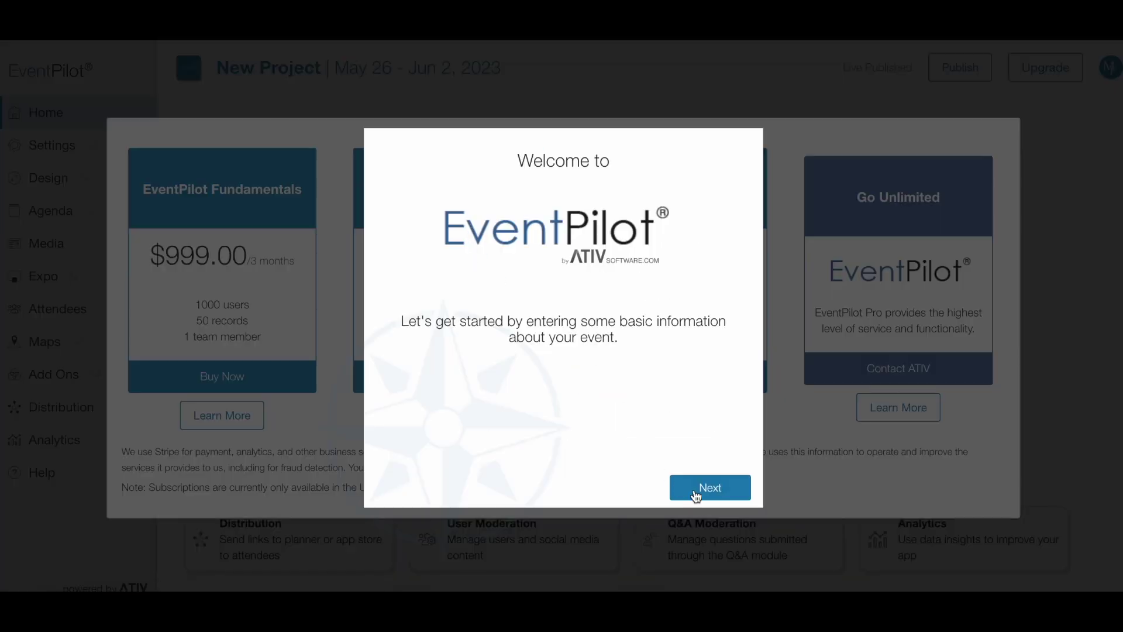
Step: Advance the setup wizard from the welcome screen to the Event Information step
{"action": "left_click", "coordinate": [709, 490]}
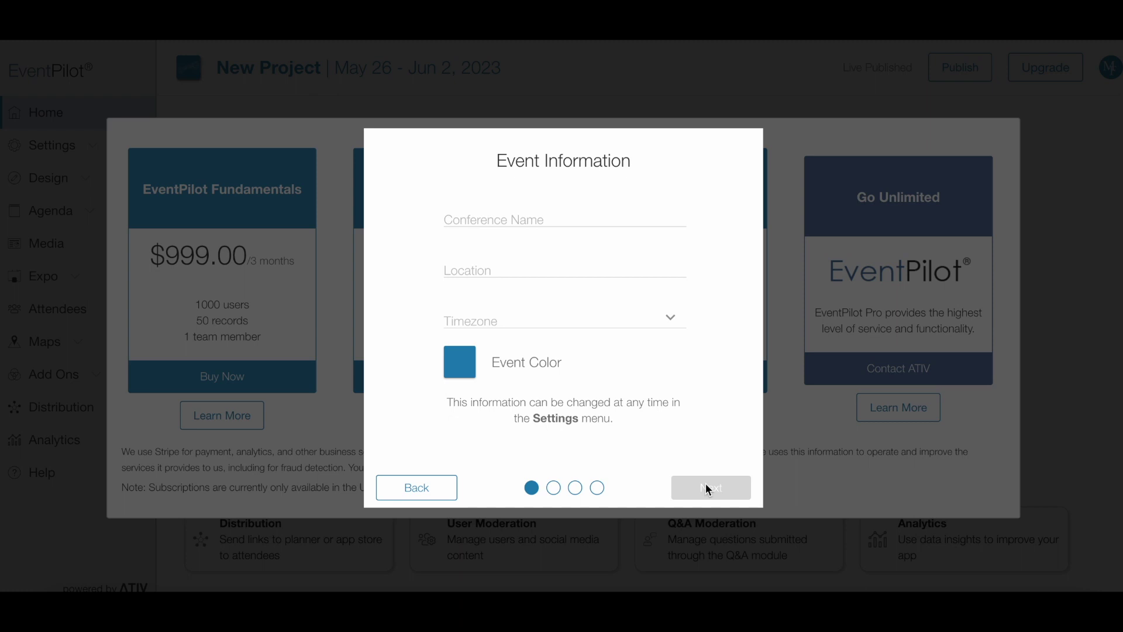
Step: Name the event 'ABC 2024' and set its location to New York City
{"action": "mouse_move", "coordinate": [497, 219]}
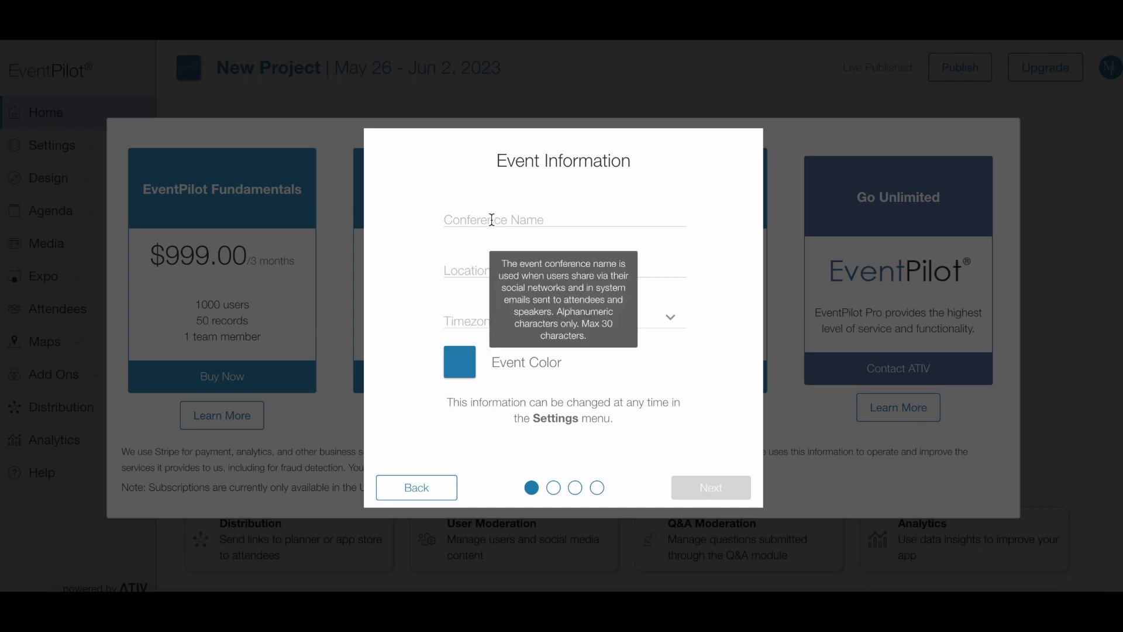
{"action": "left_click", "coordinate": [491, 219]}
{"action": "type", "text": "ABC 2024"}
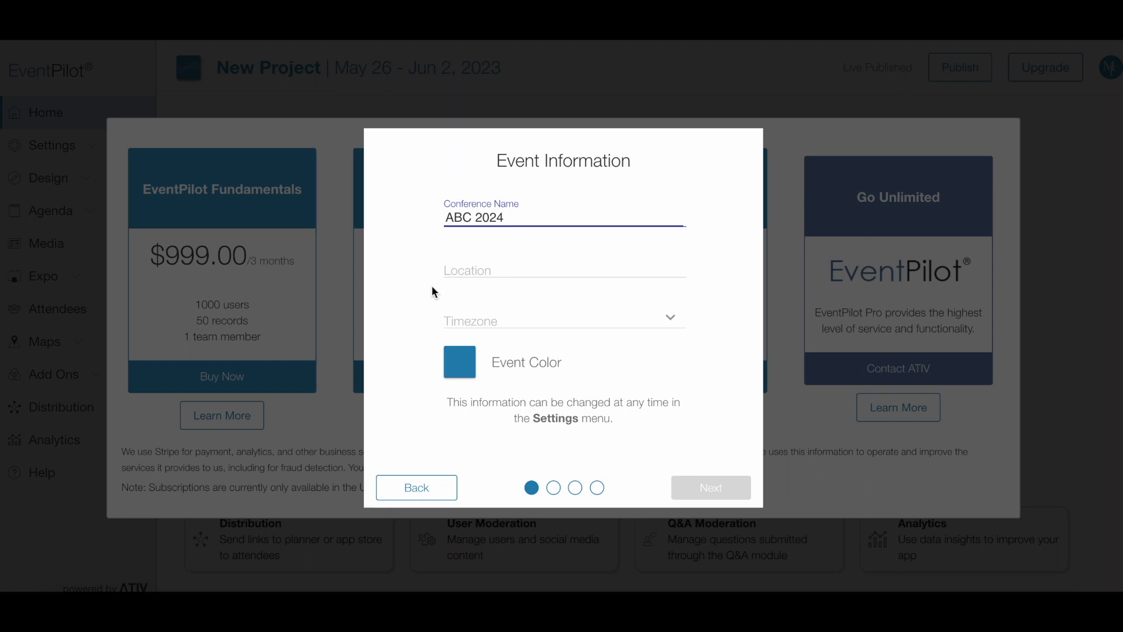
{"action": "left_click", "coordinate": [447, 271]}
{"action": "type", "text": "New York City"}
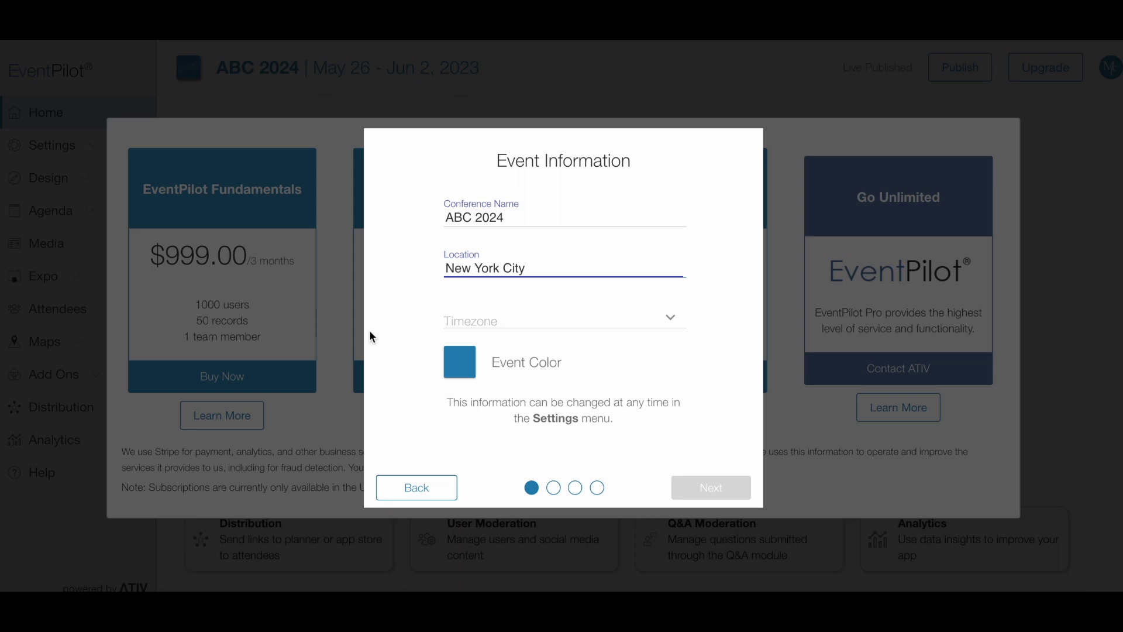
Step: Set the event timezone to (GMT-05:00) Eastern Time (US & Canada)
{"action": "left_click", "coordinate": [669, 319]}
{"action": "scroll", "coordinate": [637, 494], "scroll_direction": "down", "scroll_amount": 2}
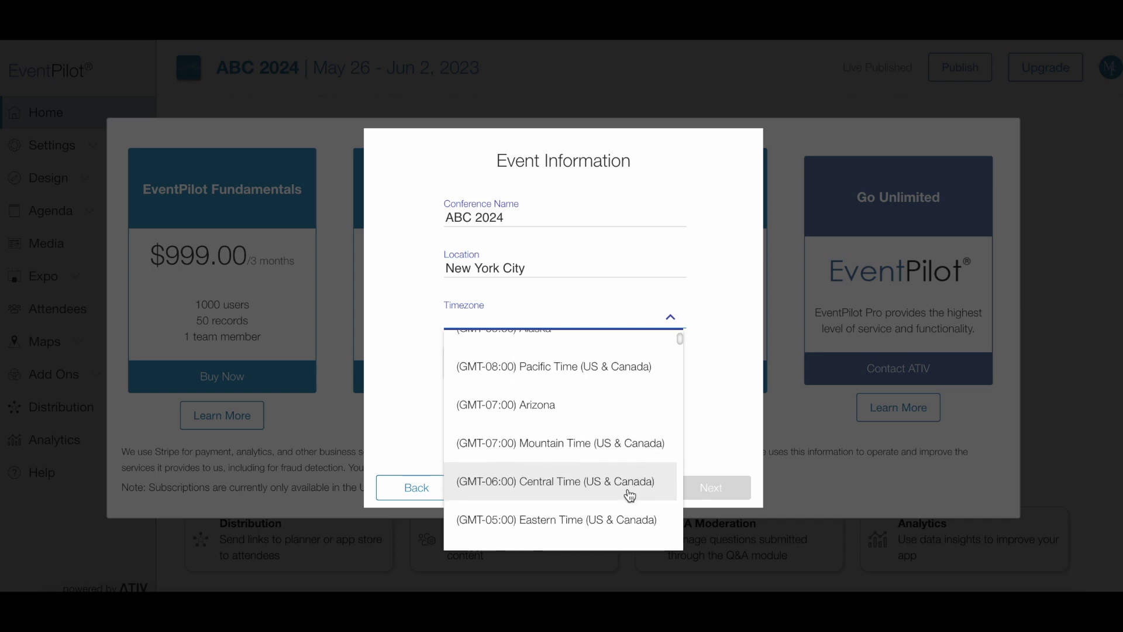
{"action": "left_click", "coordinate": [616, 517]}
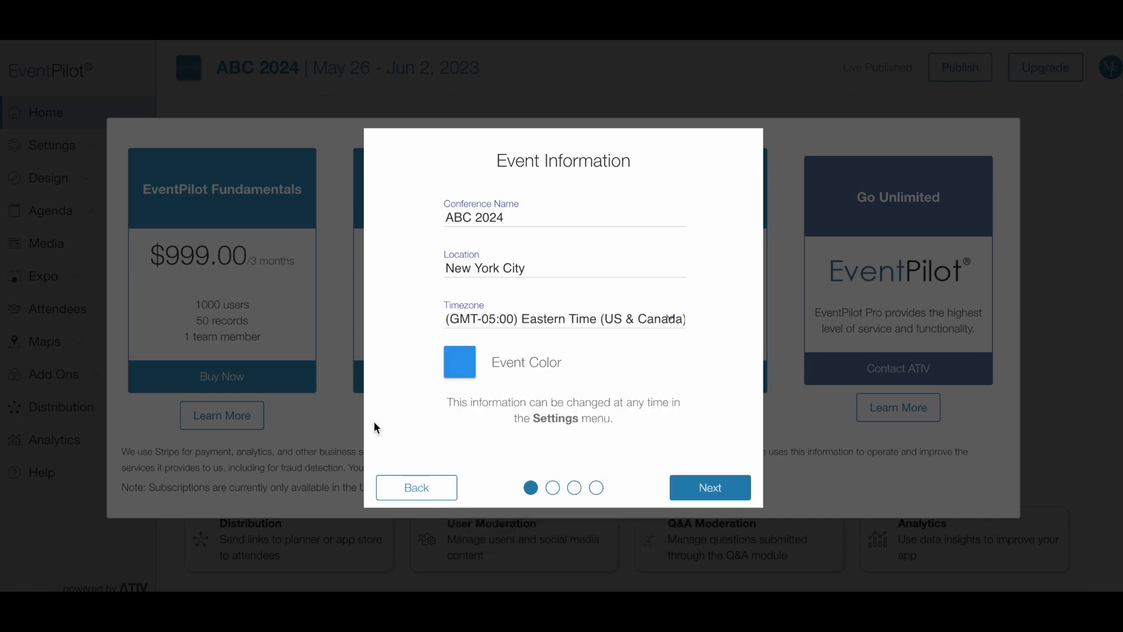
Step: Set the event colour to dark red (#CB2B20) and continue to the Access Code step
{"action": "left_click", "coordinate": [463, 364]}
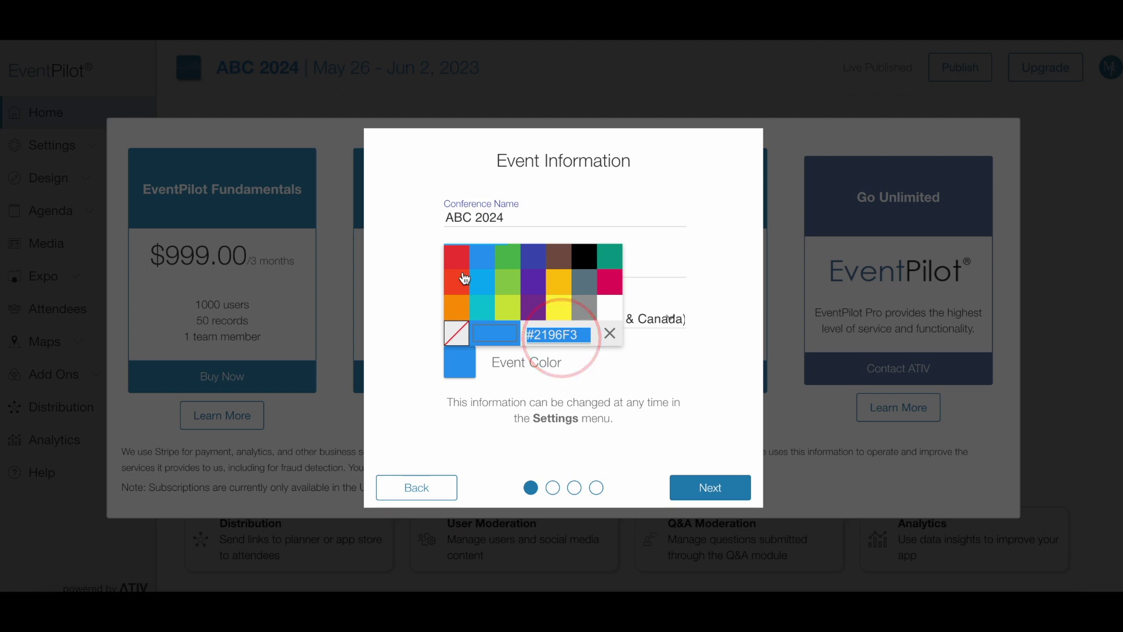
{"action": "left_click", "coordinate": [462, 260]}
{"action": "left_click", "coordinate": [460, 362]}
{"action": "left_click", "coordinate": [509, 333]}
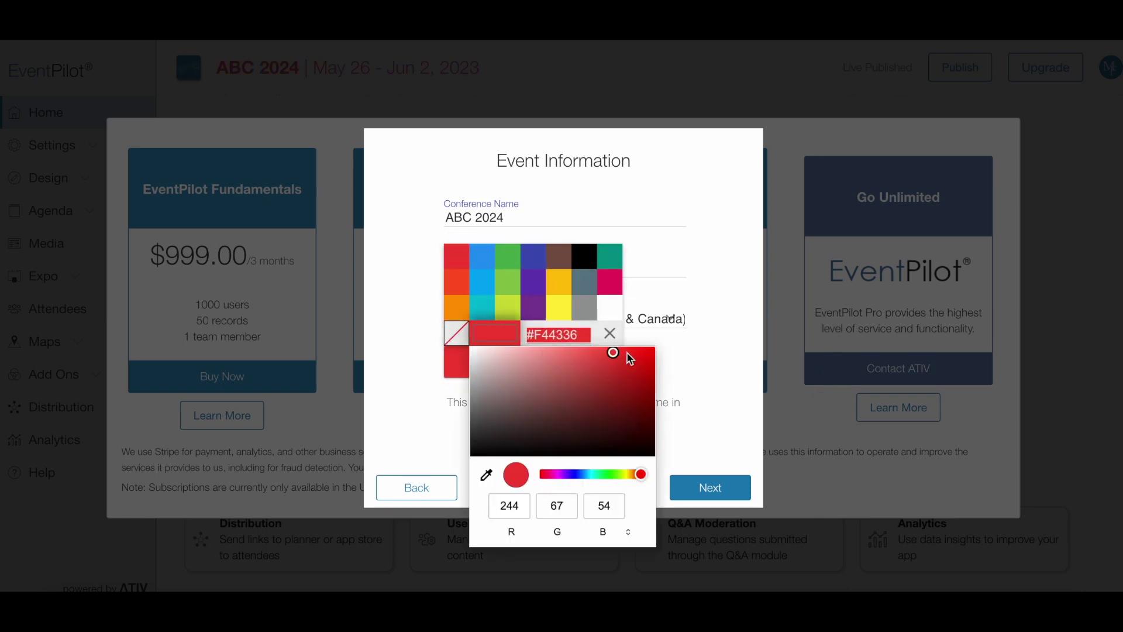
{"action": "left_click", "coordinate": [625, 370]}
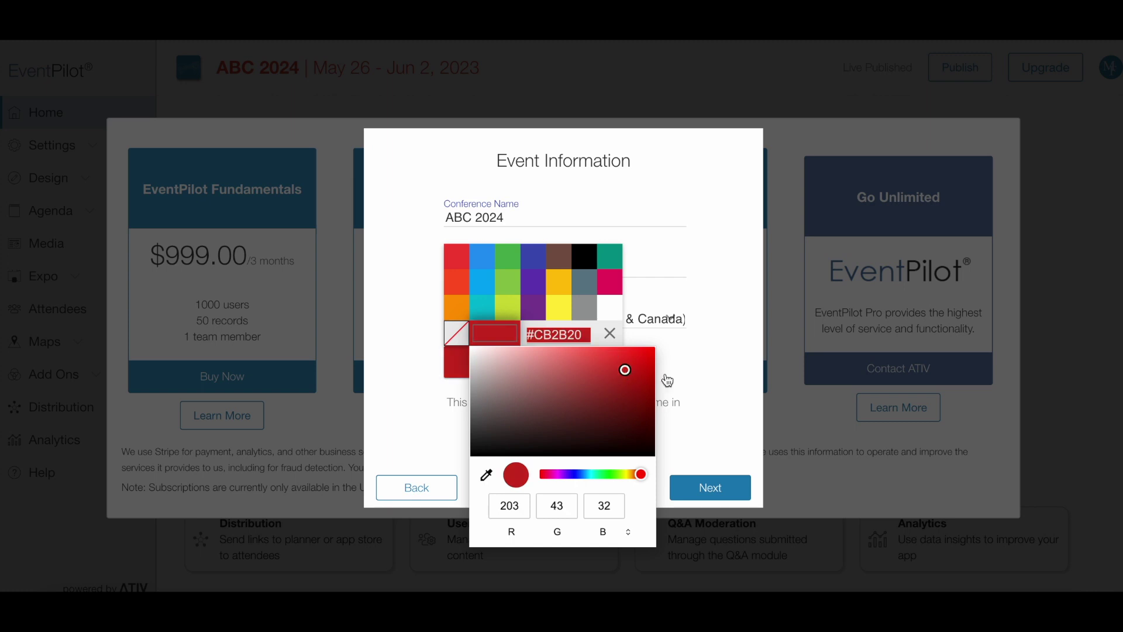
{"action": "left_click", "coordinate": [715, 377]}
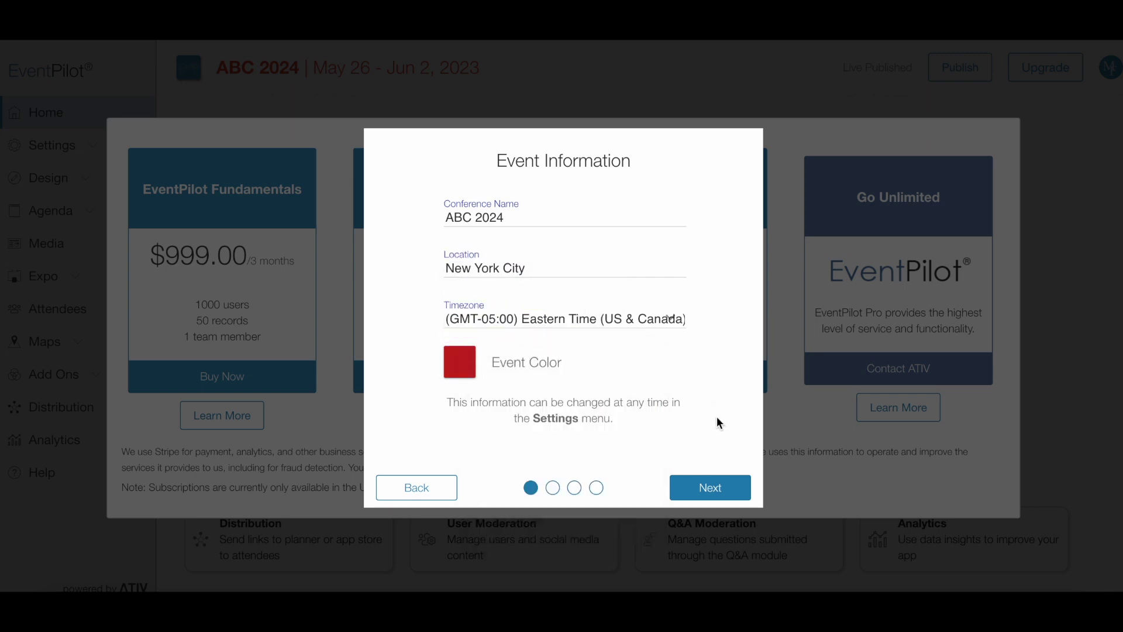
{"action": "left_click", "coordinate": [710, 489]}
{"action": "left_click", "coordinate": [466, 285]}
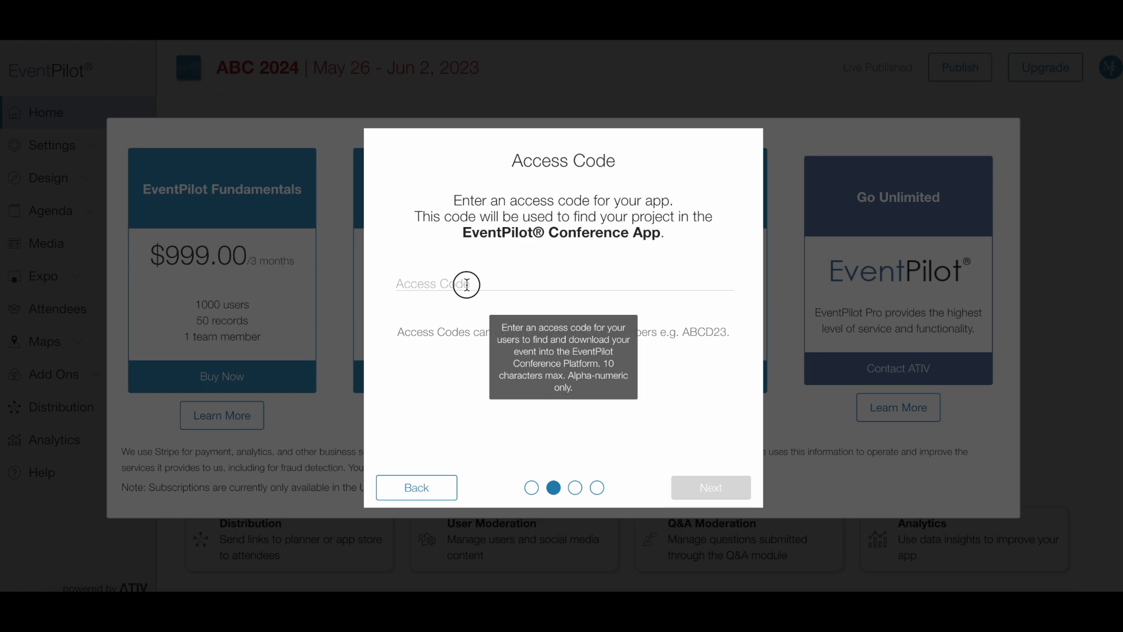
Step: Enter ABC24 as the event's app access code
{"action": "left_click", "coordinate": [466, 285]}
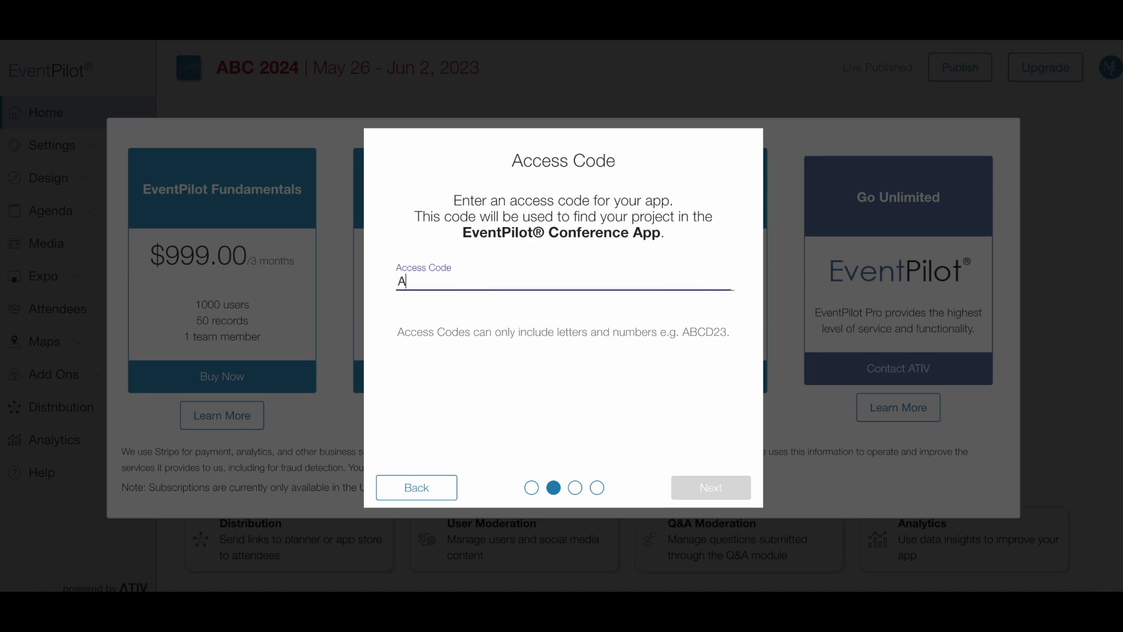
{"action": "left_click", "coordinate": [555, 387]}
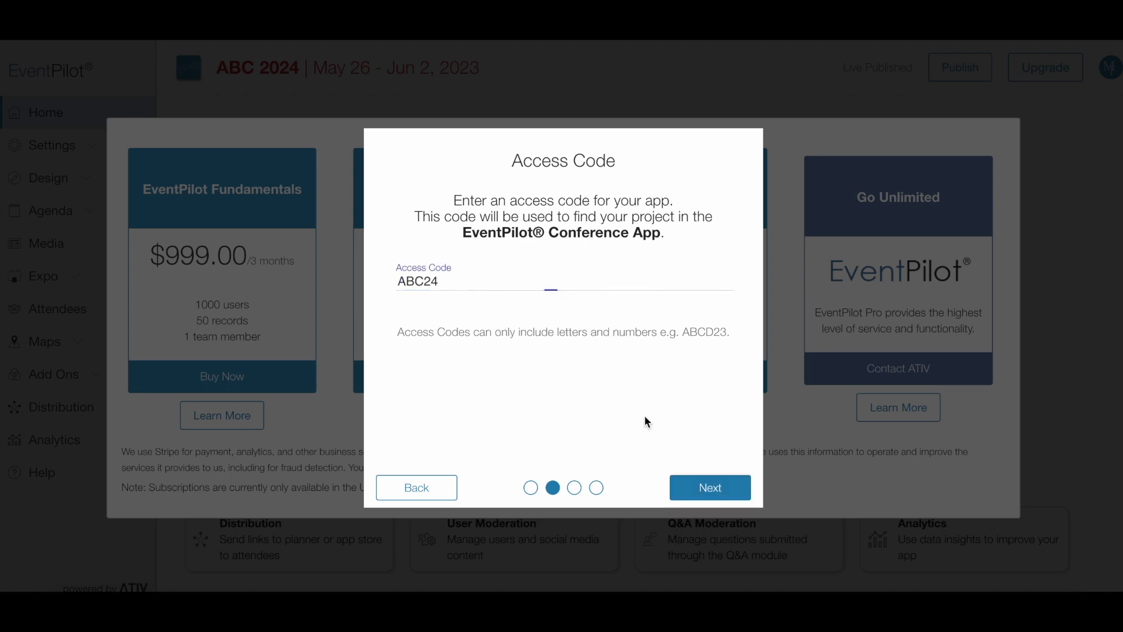
Step: Continue through the app download, web links and confirmation steps to finish setup
{"action": "left_click", "coordinate": [706, 488]}
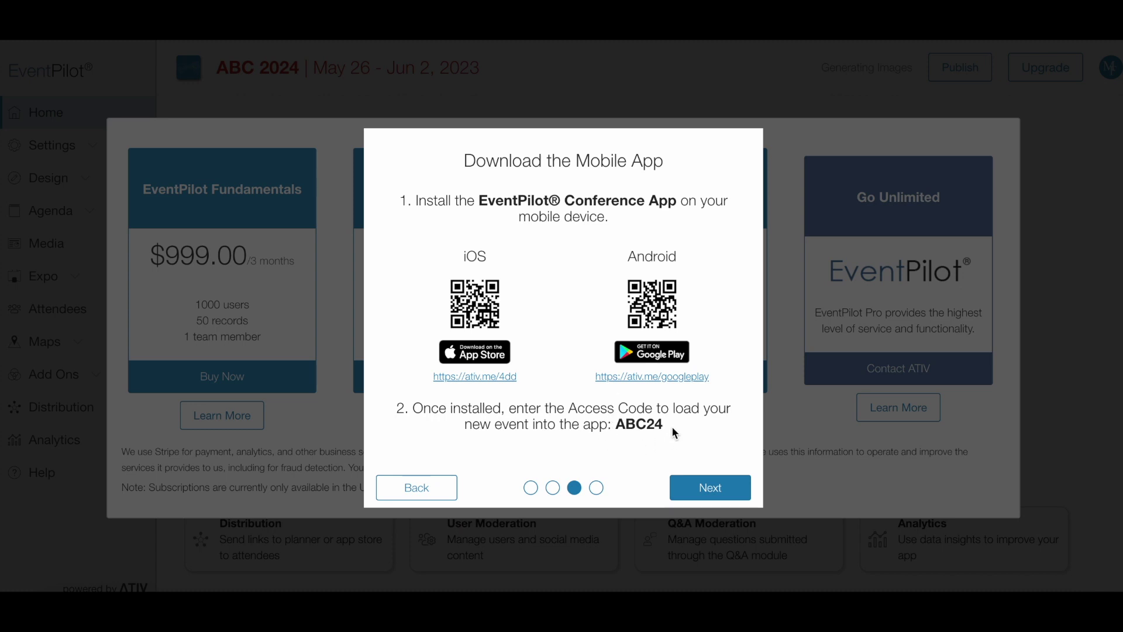
{"action": "left_click", "coordinate": [705, 489]}
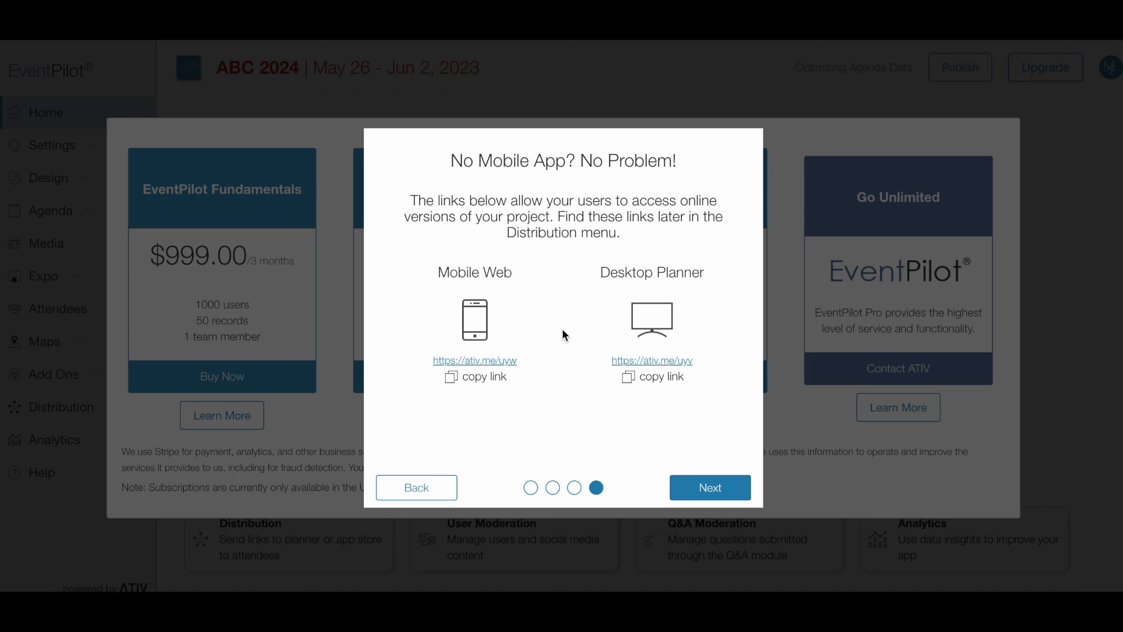
{"action": "left_click", "coordinate": [715, 491]}
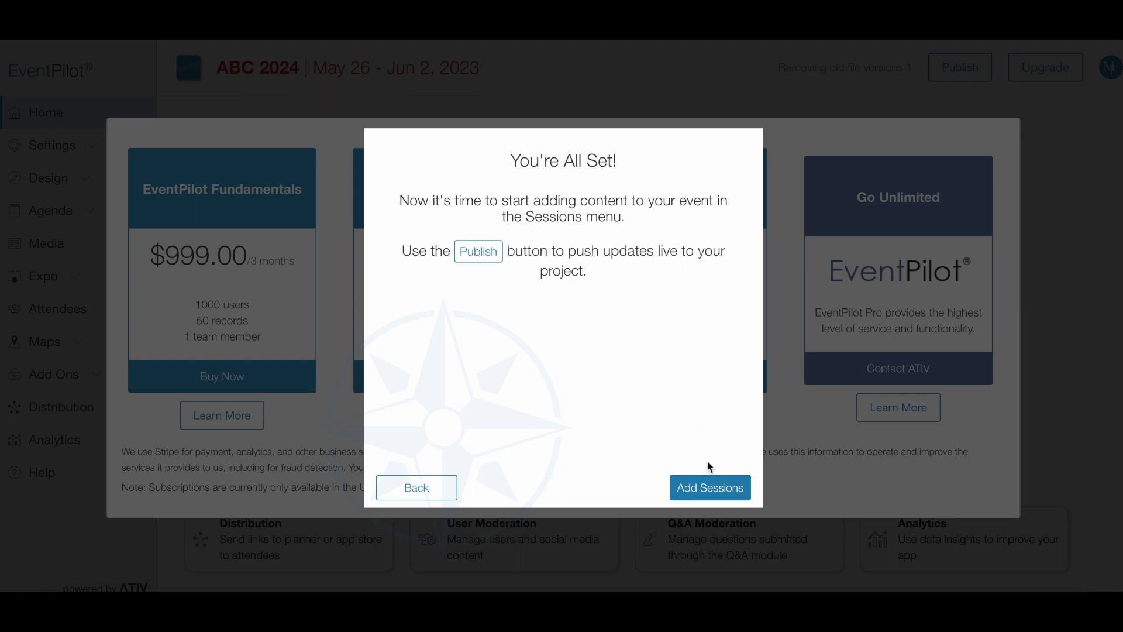
{"action": "left_click", "coordinate": [706, 489]}
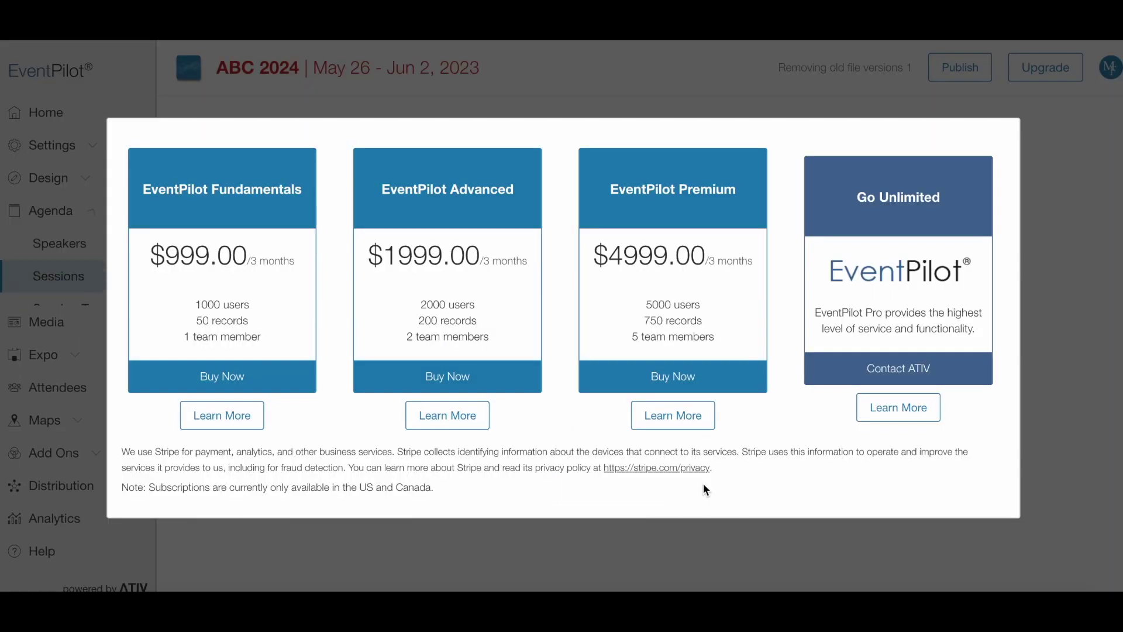
Step: Dismiss the pricing plans overlay and expand, then collapse, the session Import panel
{"action": "left_click", "coordinate": [1037, 352]}
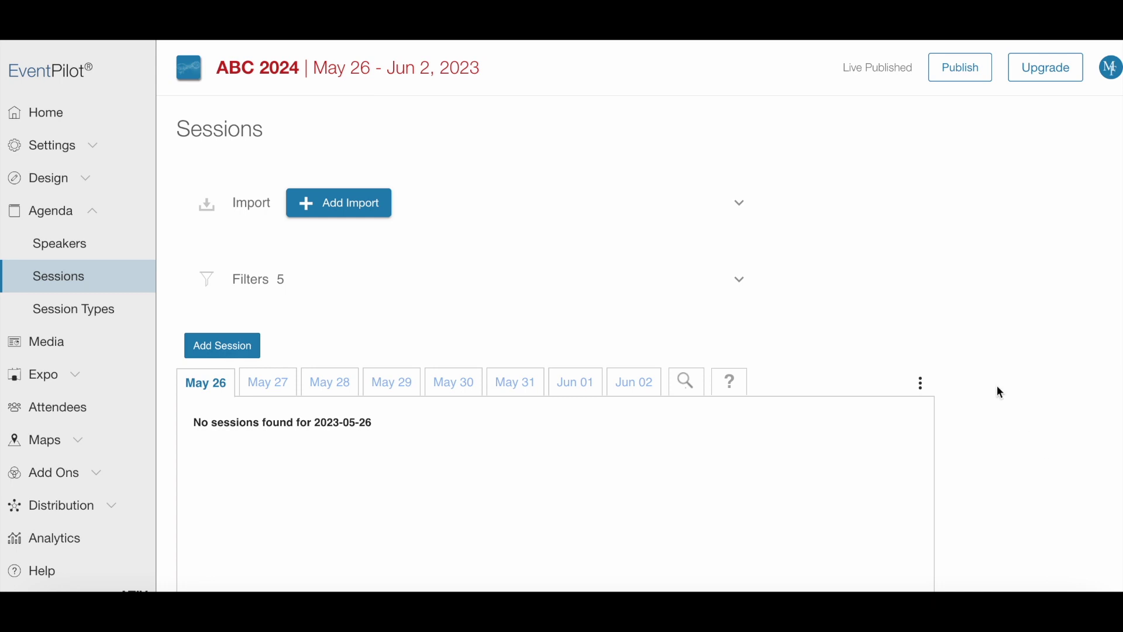
{"action": "left_click", "coordinate": [738, 204]}
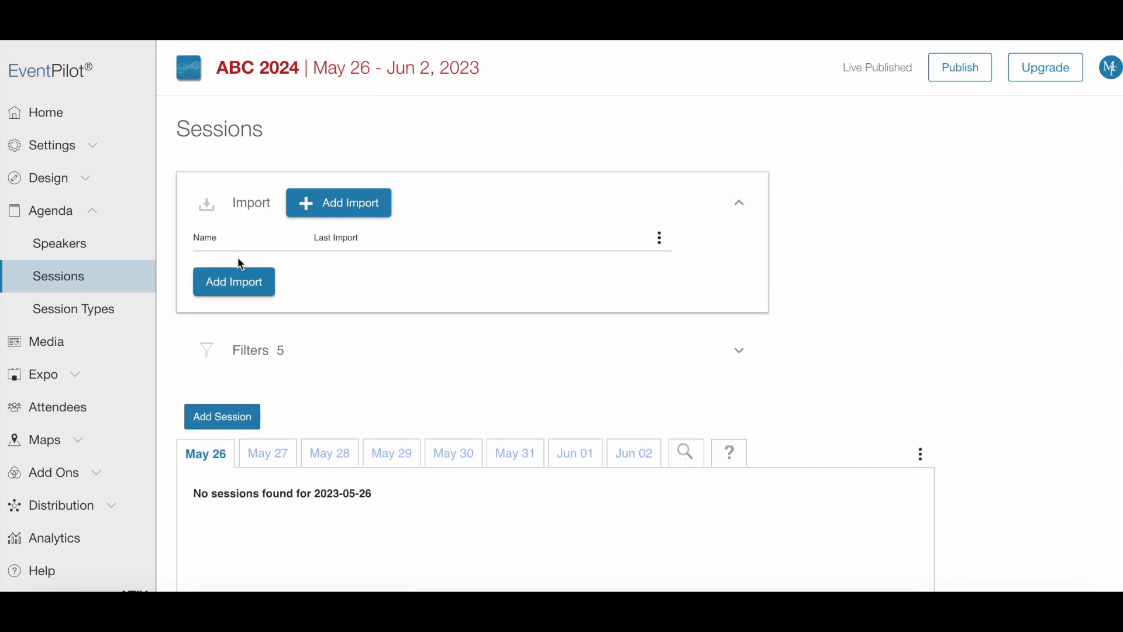
{"action": "left_click", "coordinate": [739, 203]}
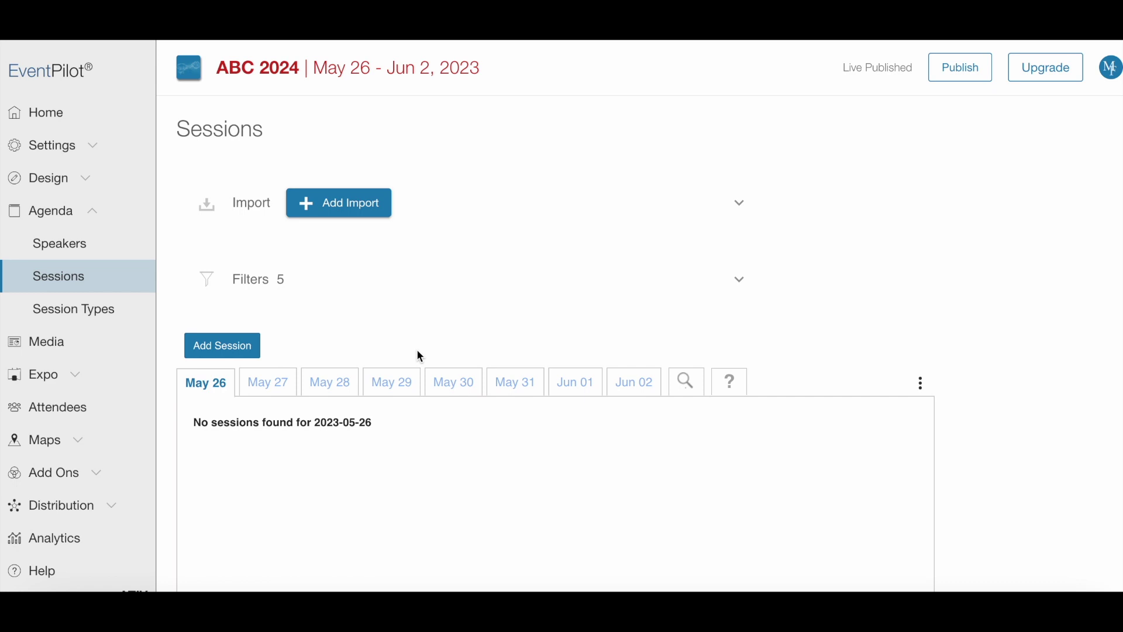
{"action": "left_click", "coordinate": [233, 347]}
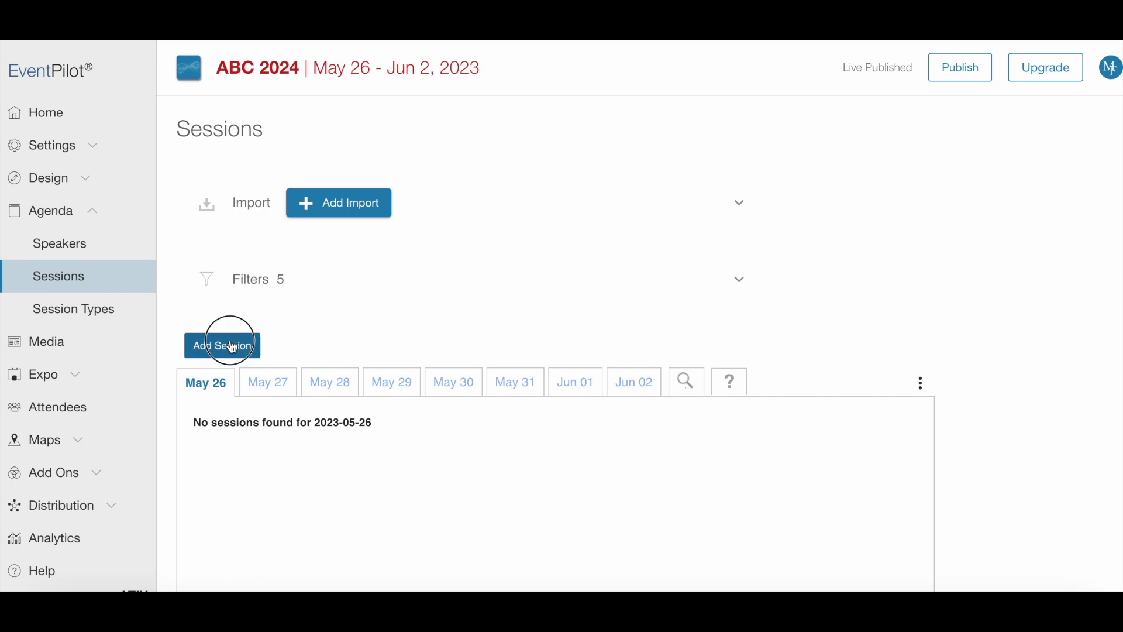
Step: Paste the keynote session title, set its type to Keynote, and schedule it for May 26
{"action": "left_click", "coordinate": [339, 205]}
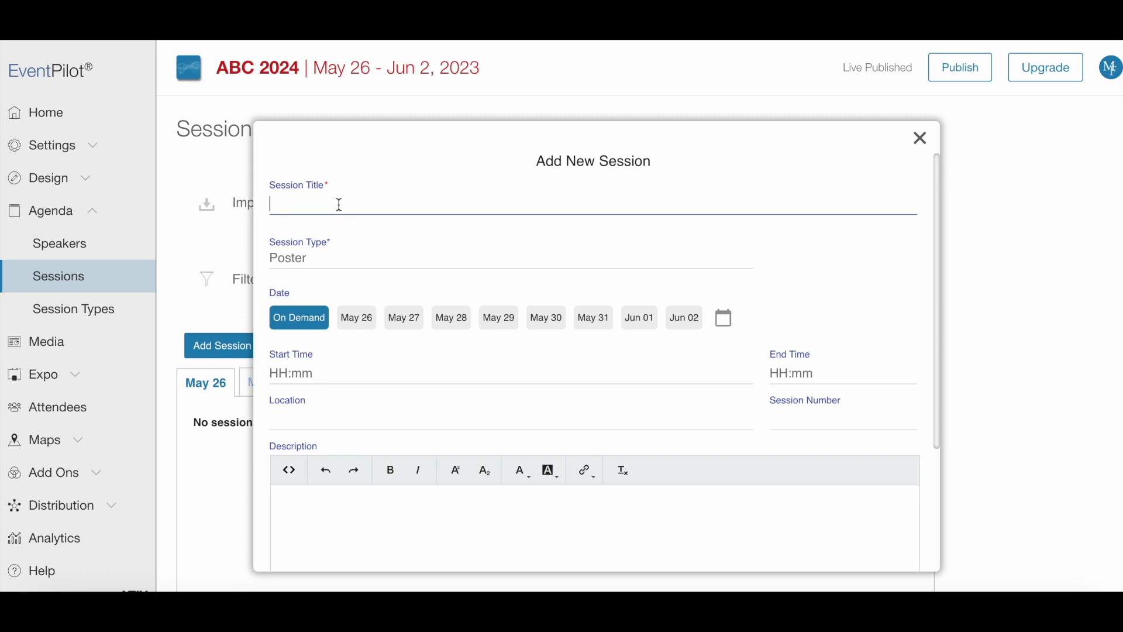
{"action": "type", "text": "Charting New Frontiers: The Exciting Evolution of Scientific Conferences"}
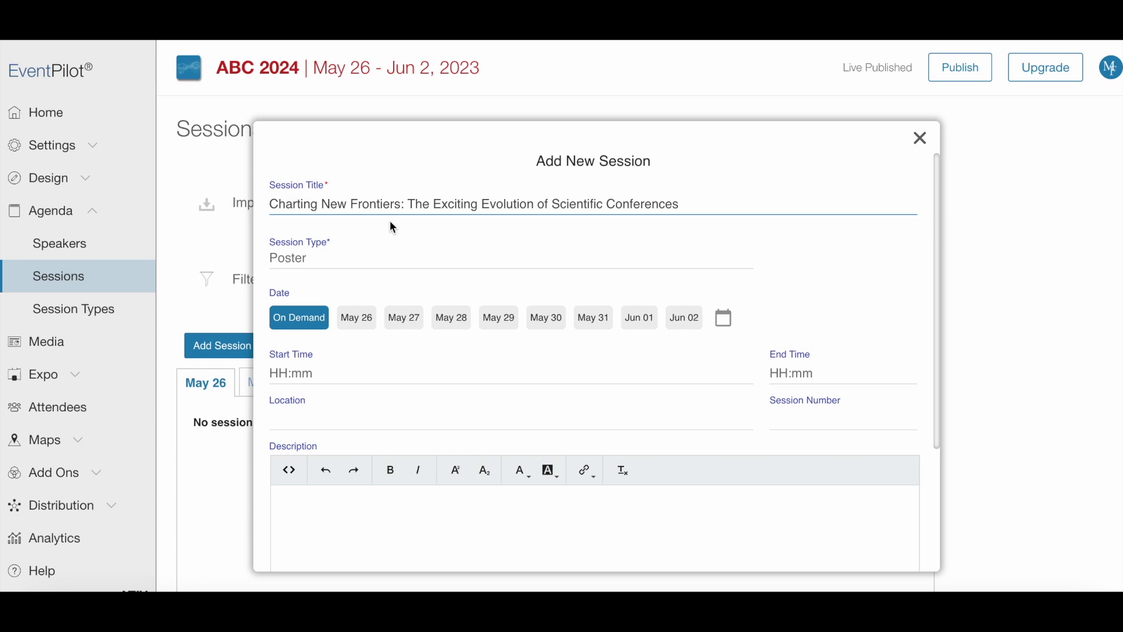
{"action": "left_click", "coordinate": [383, 259]}
{"action": "type", "text": "Key"}
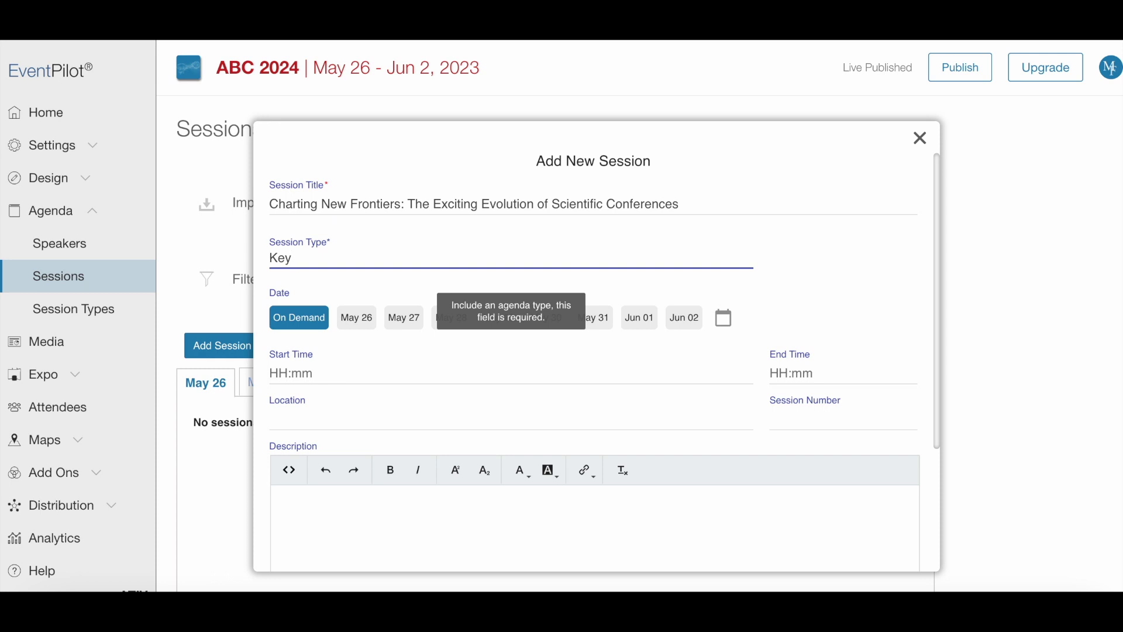
{"action": "type", "text": "note"}
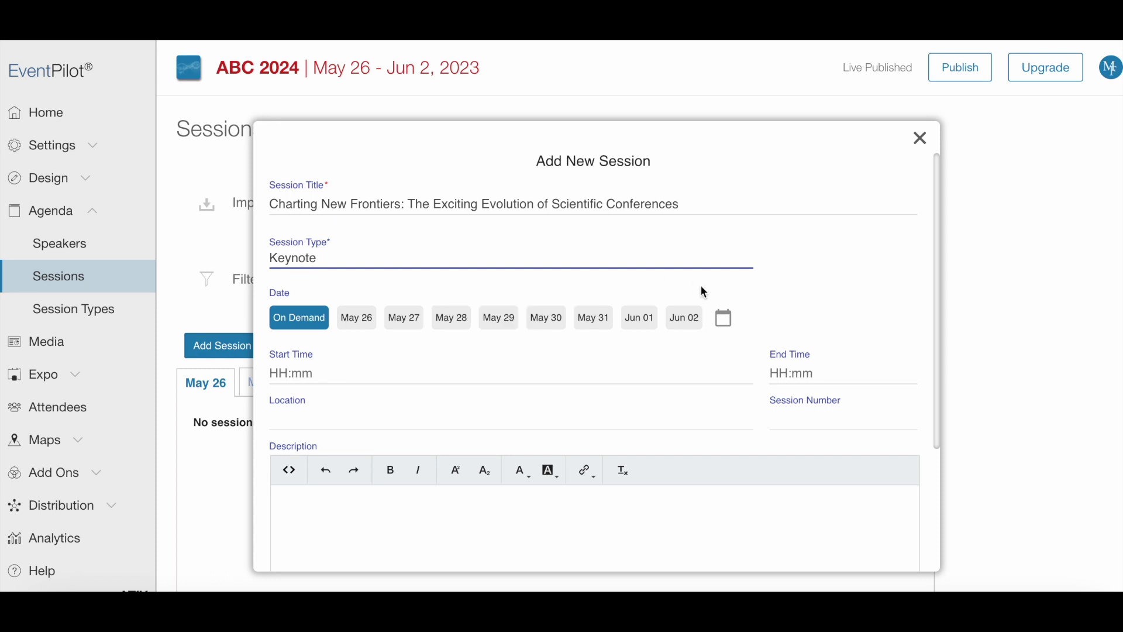
{"action": "left_click", "coordinate": [356, 317]}
Step: Set the keynote to run 09:00–10:00 in Ballroom A
{"action": "left_click", "coordinate": [333, 372]}
{"action": "type", "text": "09:00"}
{"action": "key", "text": "Tab"}
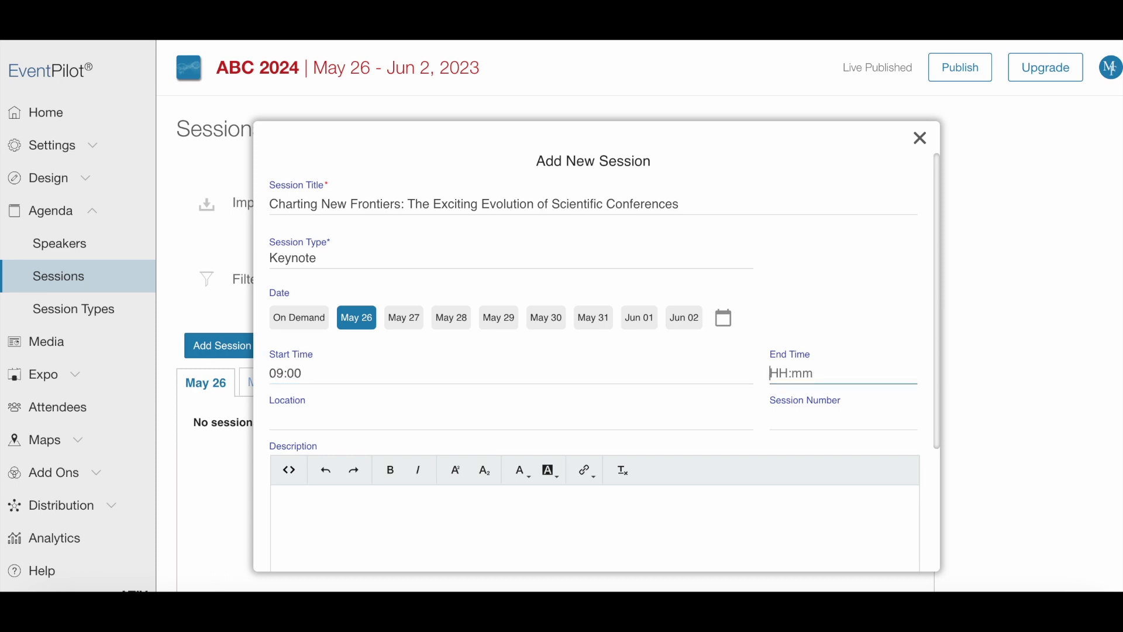
{"action": "type", "text": "10:00"}
{"action": "left_click", "coordinate": [458, 421]}
{"action": "type", "text": "Ballro"}
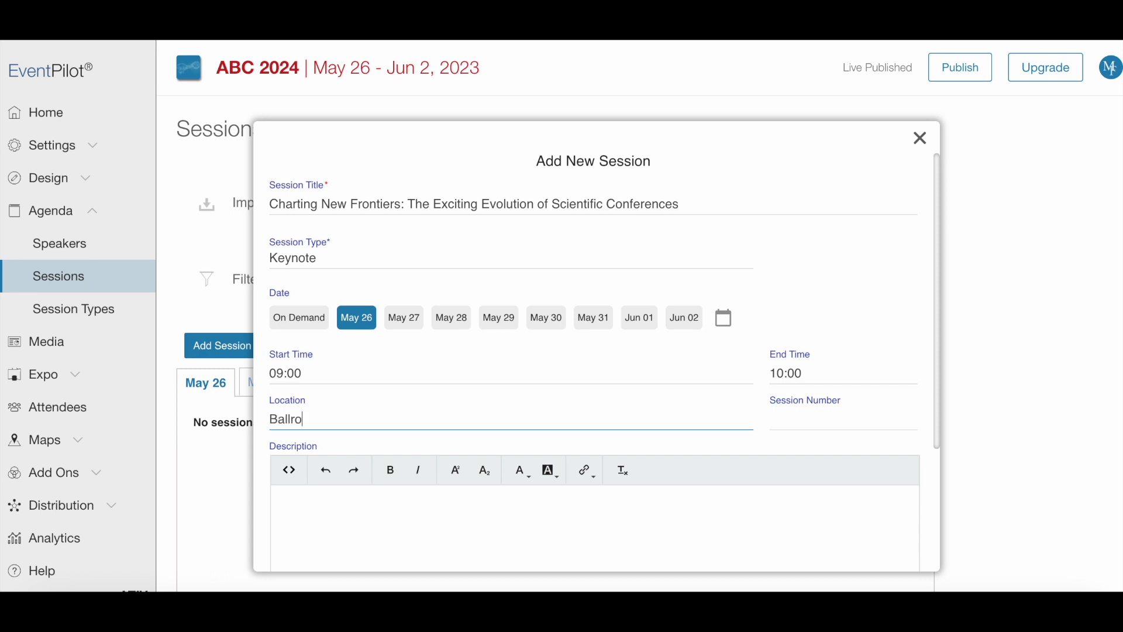
{"action": "type", "text": "om A"}
Step: Paste the prepared session description
{"action": "scroll", "coordinate": [878, 434], "scroll_direction": "down", "scroll_amount": 5}
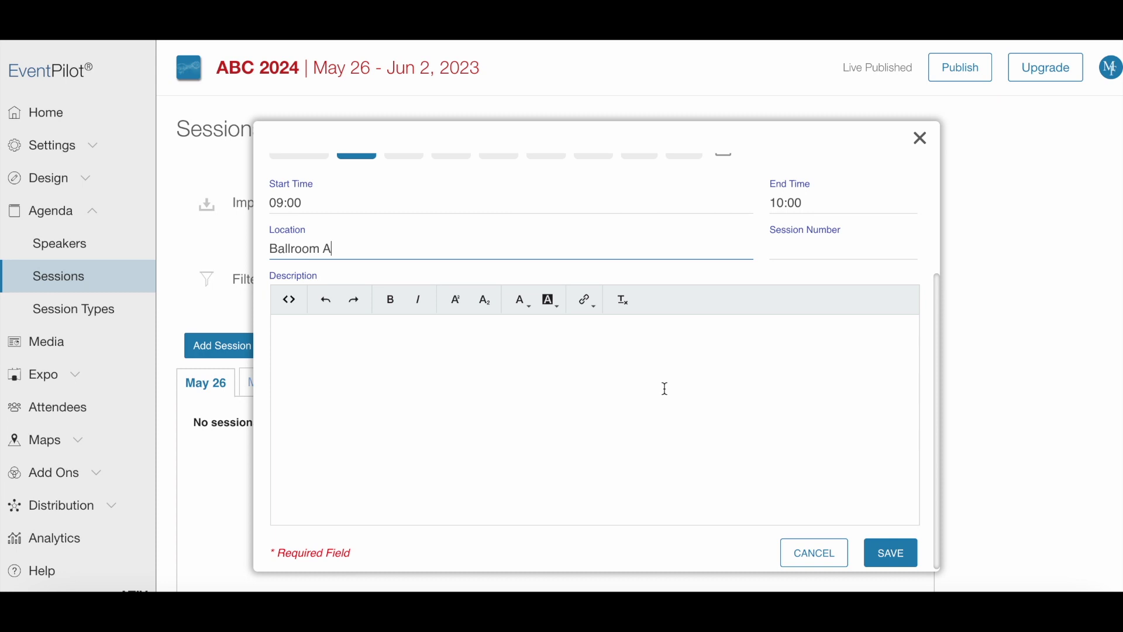
{"action": "left_click", "coordinate": [666, 389]}
{"action": "type", "text": "Explore the transformative shifts and innovative trends shaping the future of scientific conferences, with a focus on the integration of digital technology, interactive communication, and global inclusivity."}
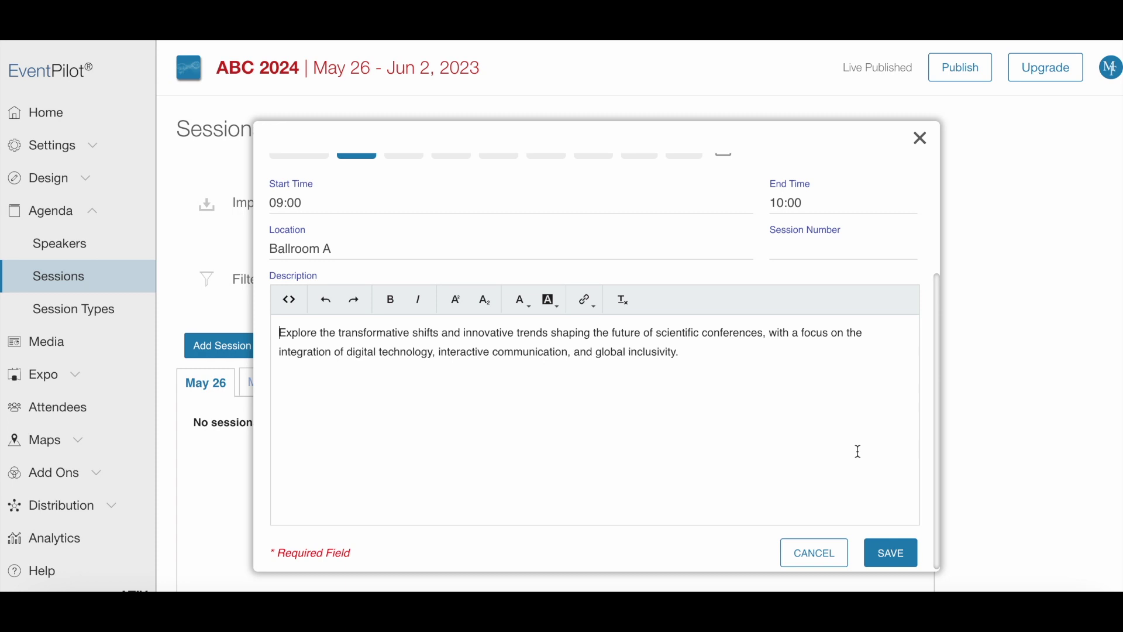
Step: Save the keynote session and begin creating a new speaker for it
{"action": "left_click", "coordinate": [901, 556]}
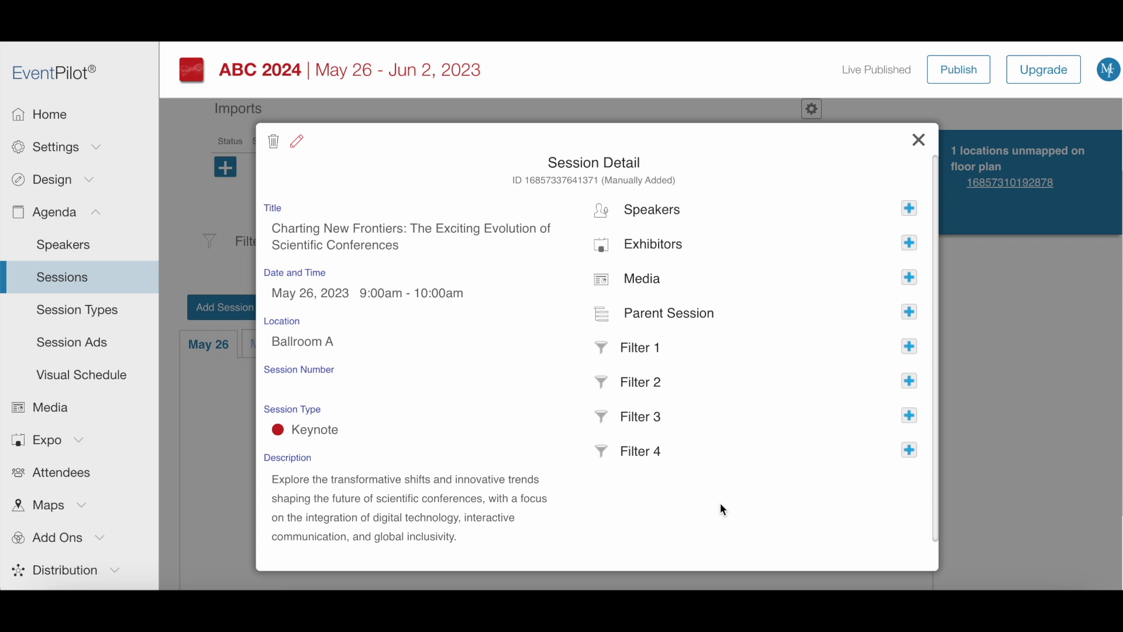
{"action": "left_click", "coordinate": [910, 209]}
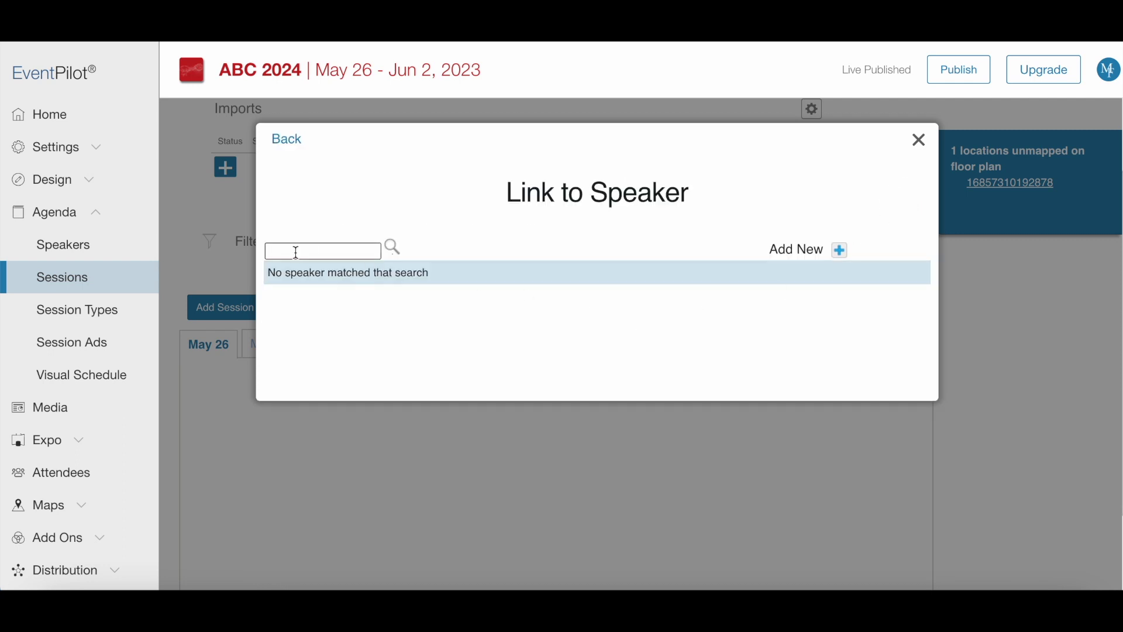
{"action": "left_click", "coordinate": [841, 252]}
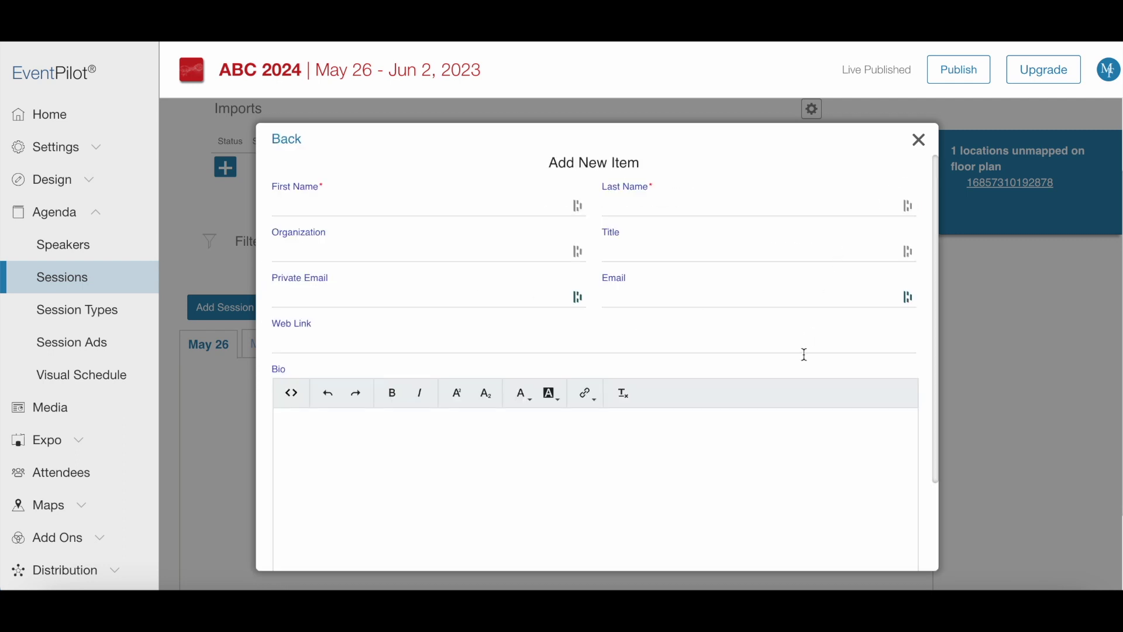
Step: Enter the speaker's first and last name and the title PhD
{"action": "left_click", "coordinate": [293, 206]}
{"action": "key", "text": "Tab"}
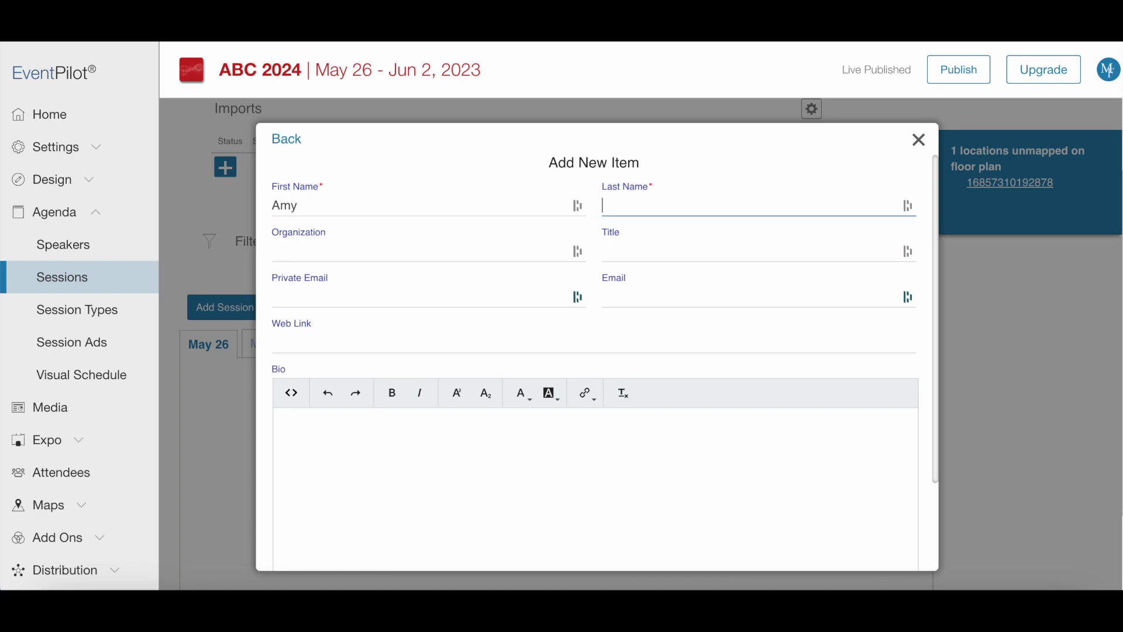
{"action": "key", "text": "Tab"}
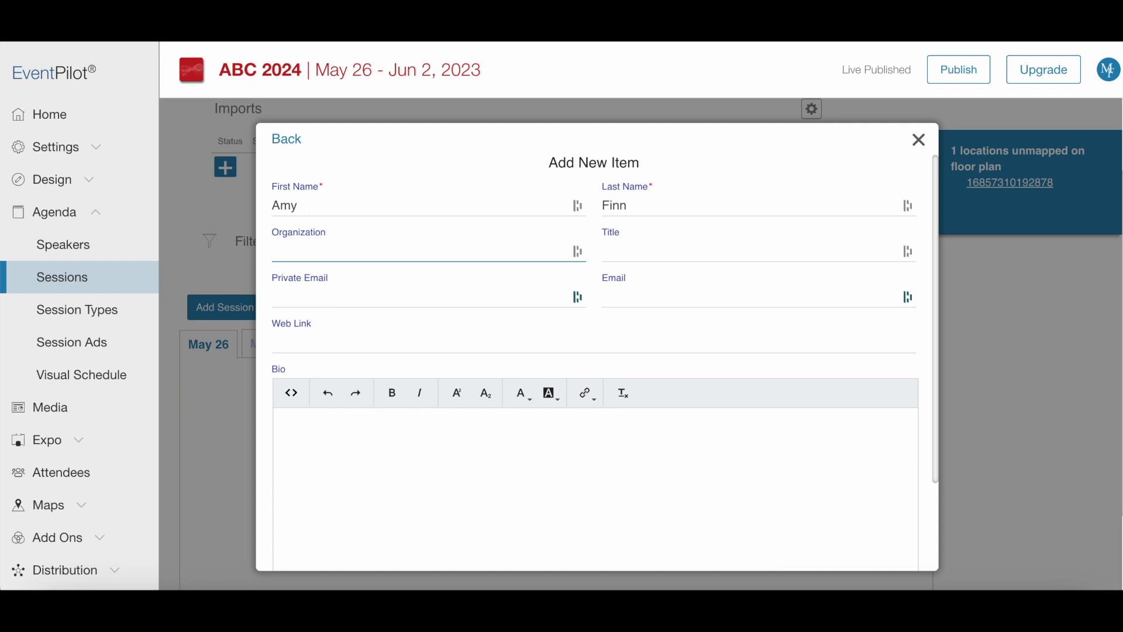
{"action": "key", "text": "Tab"}
{"action": "type", "text": "PhD"}
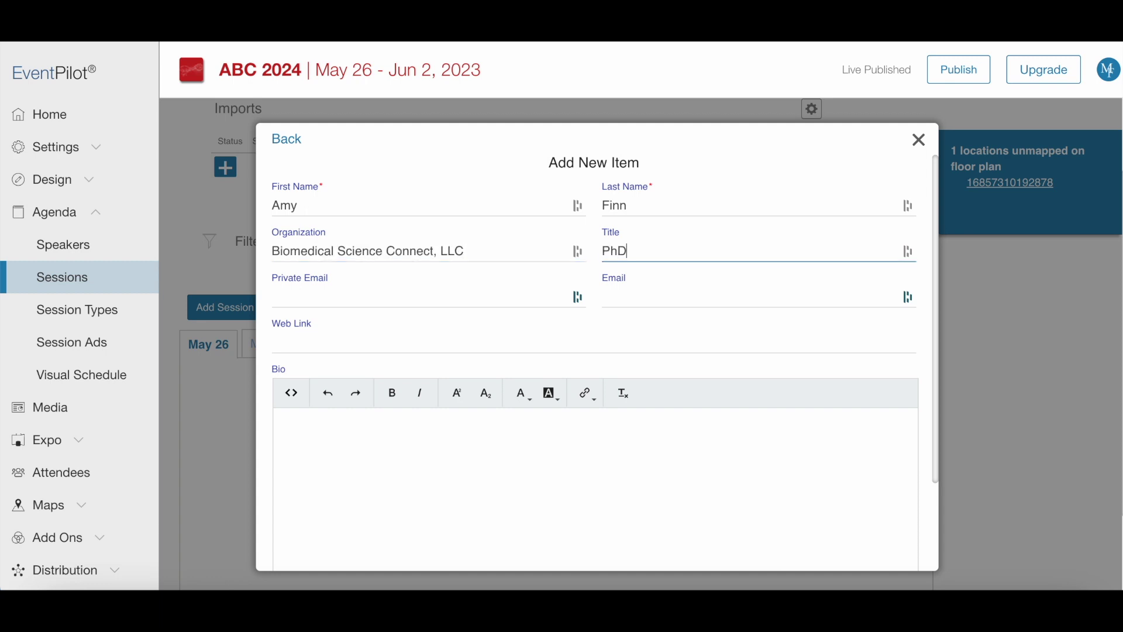
Step: Paste the speaker's two-paragraph bio and save the new speaker
{"action": "scroll", "coordinate": [819, 486], "scroll_direction": "down", "scroll_amount": 3}
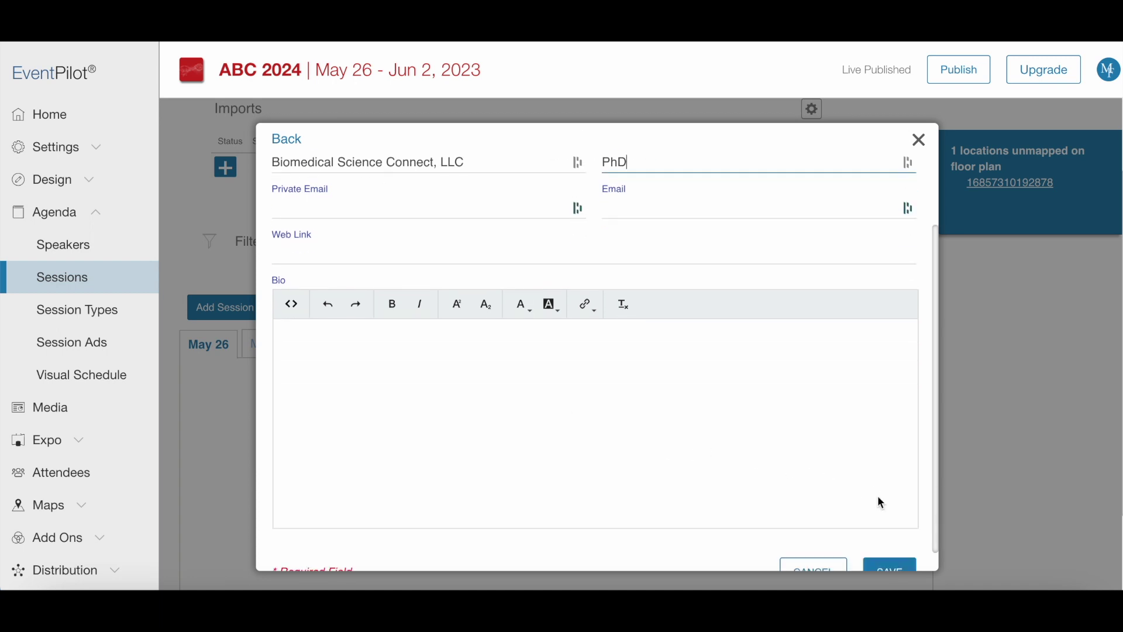
{"action": "left_click", "coordinate": [725, 412]}
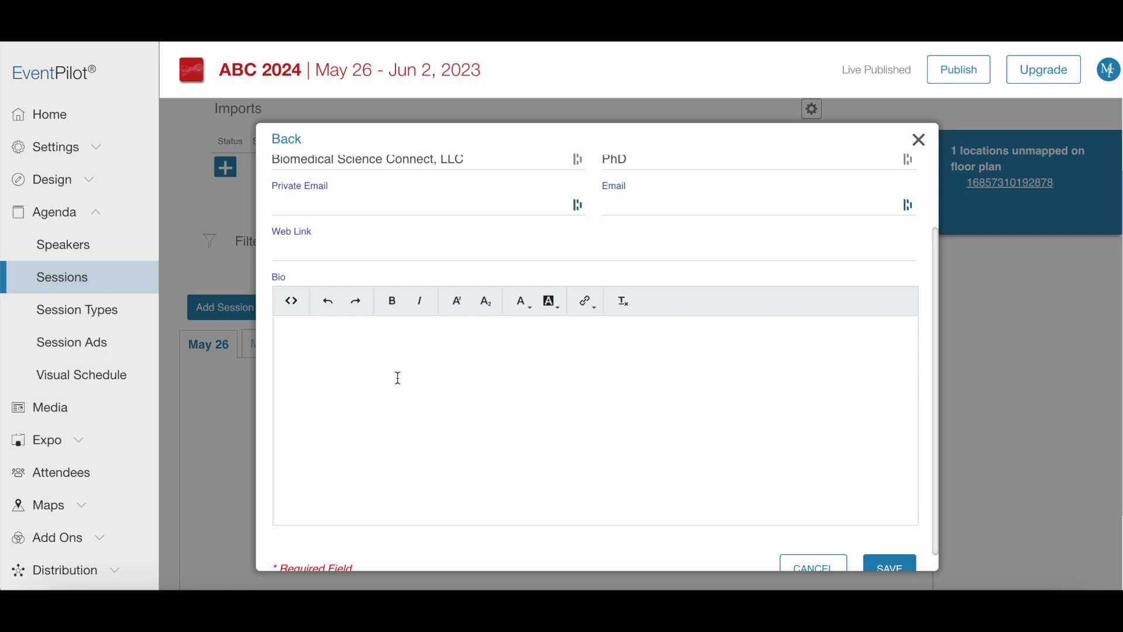
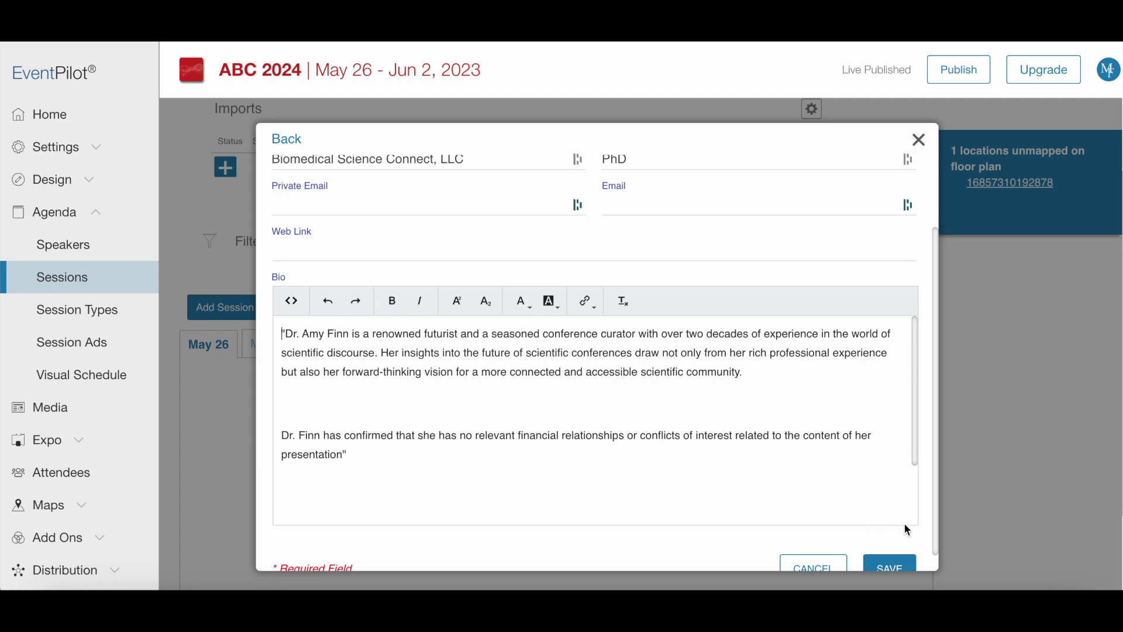
{"action": "scroll", "coordinate": [872, 512], "scroll_direction": "down", "scroll_amount": 1}
{"action": "left_click", "coordinate": [889, 550]}
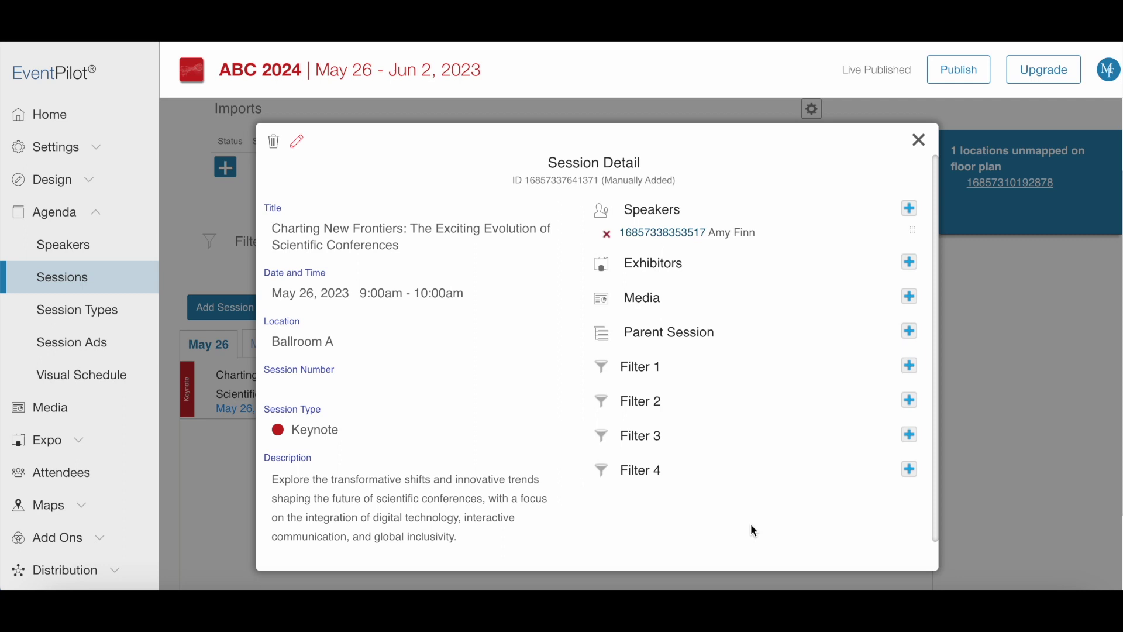
Step: Add an image file as the linked speaker's profile photo, then return to Sessions
{"action": "left_click", "coordinate": [667, 234]}
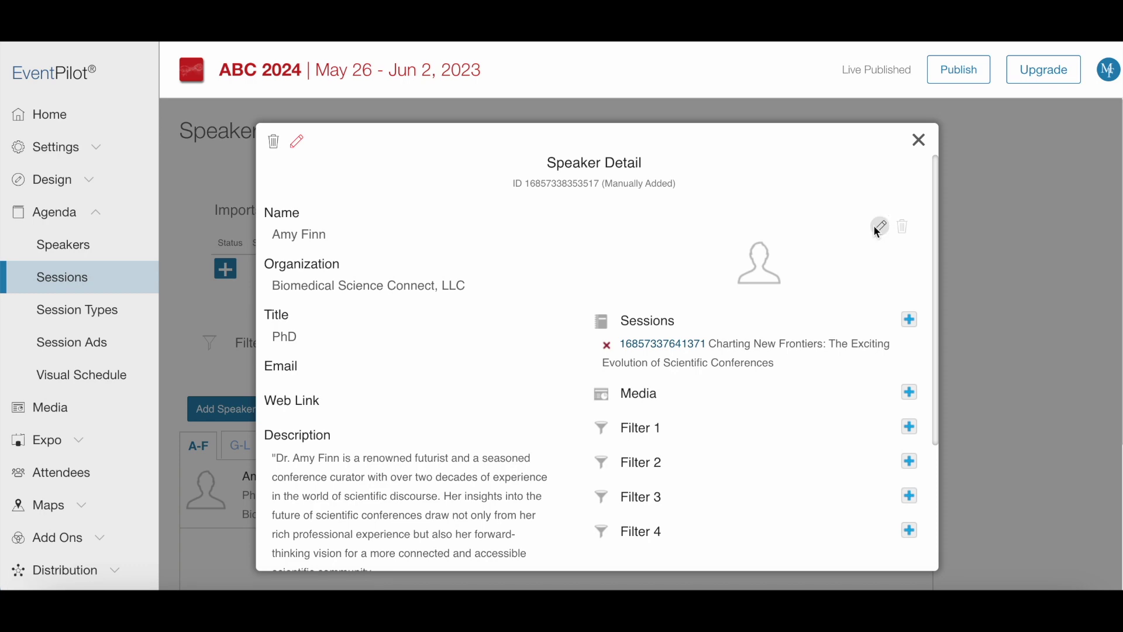
{"action": "left_click", "coordinate": [879, 228]}
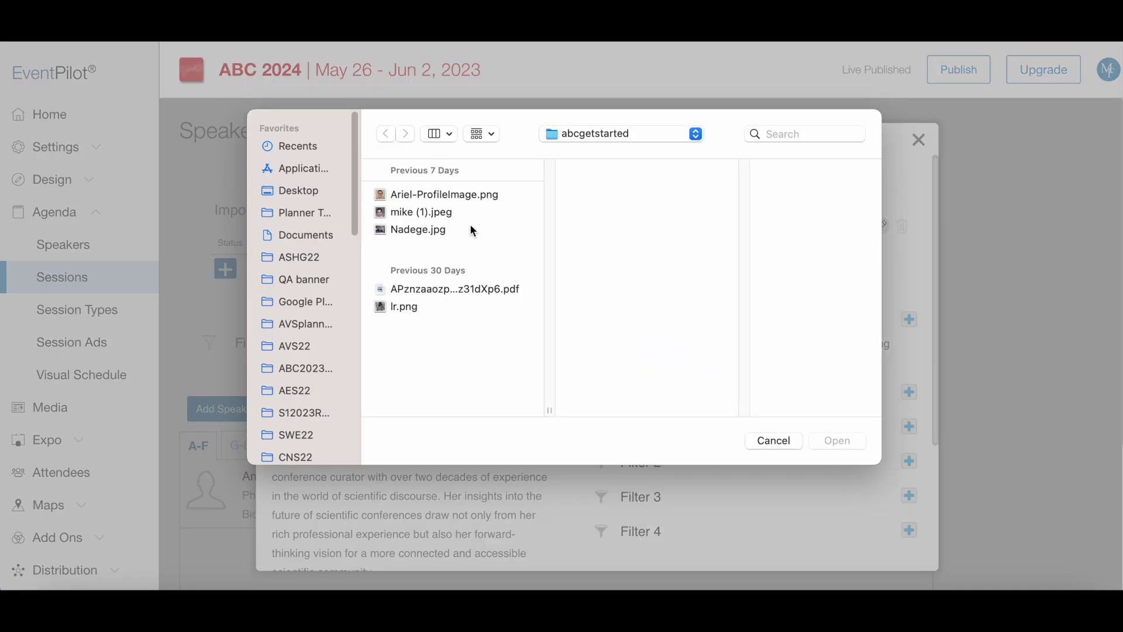
{"action": "double_click", "coordinate": [419, 229]}
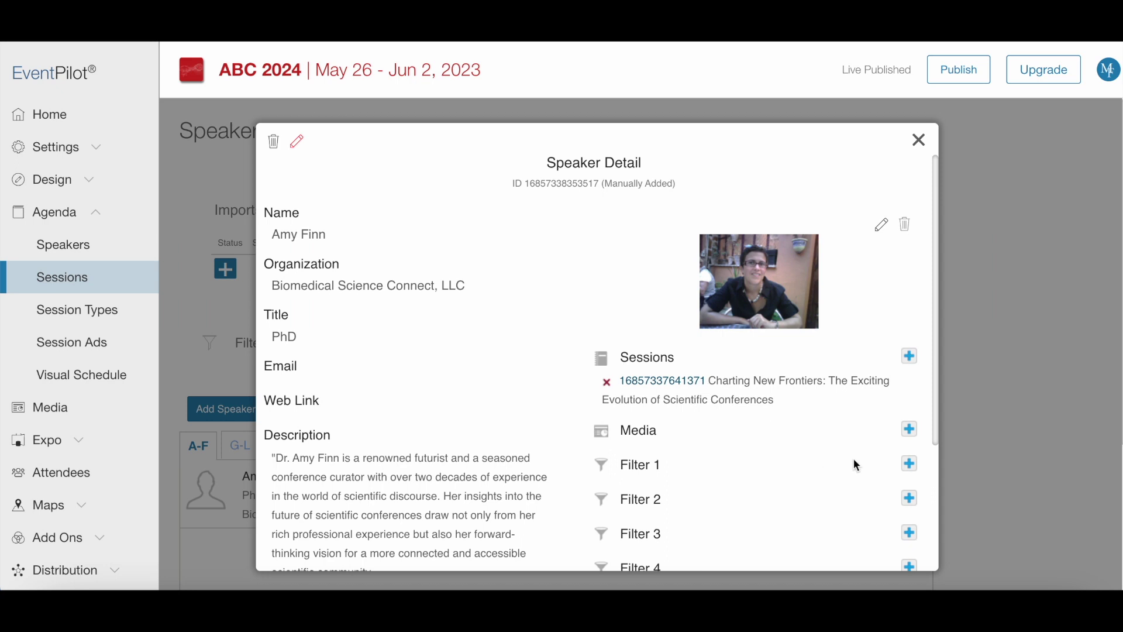
{"action": "left_click", "coordinate": [920, 141]}
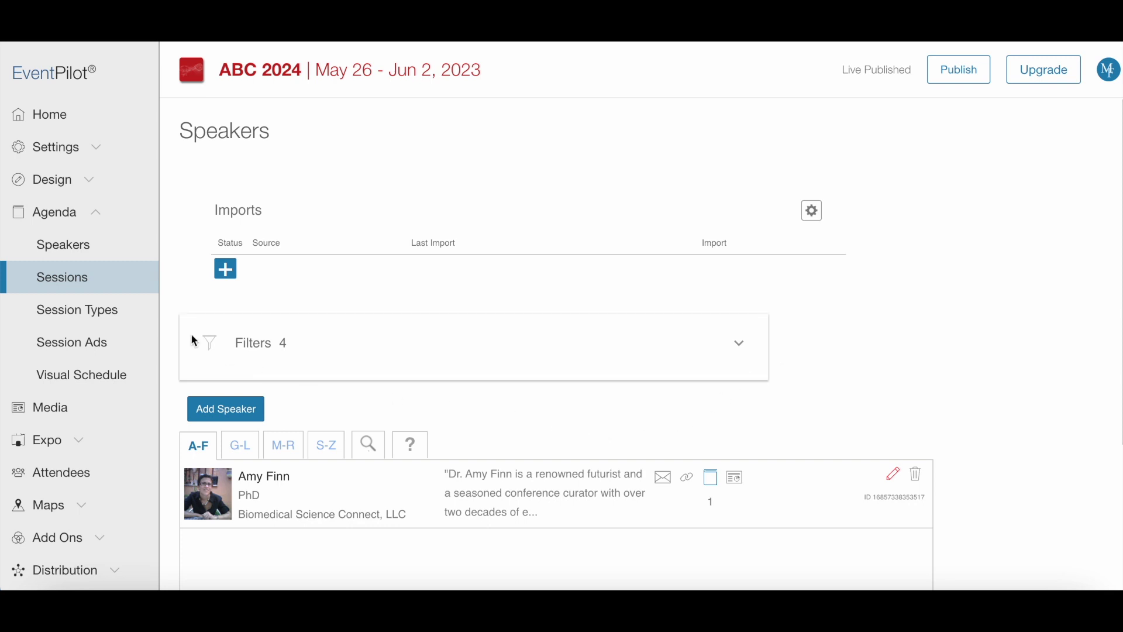
{"action": "left_click", "coordinate": [71, 280]}
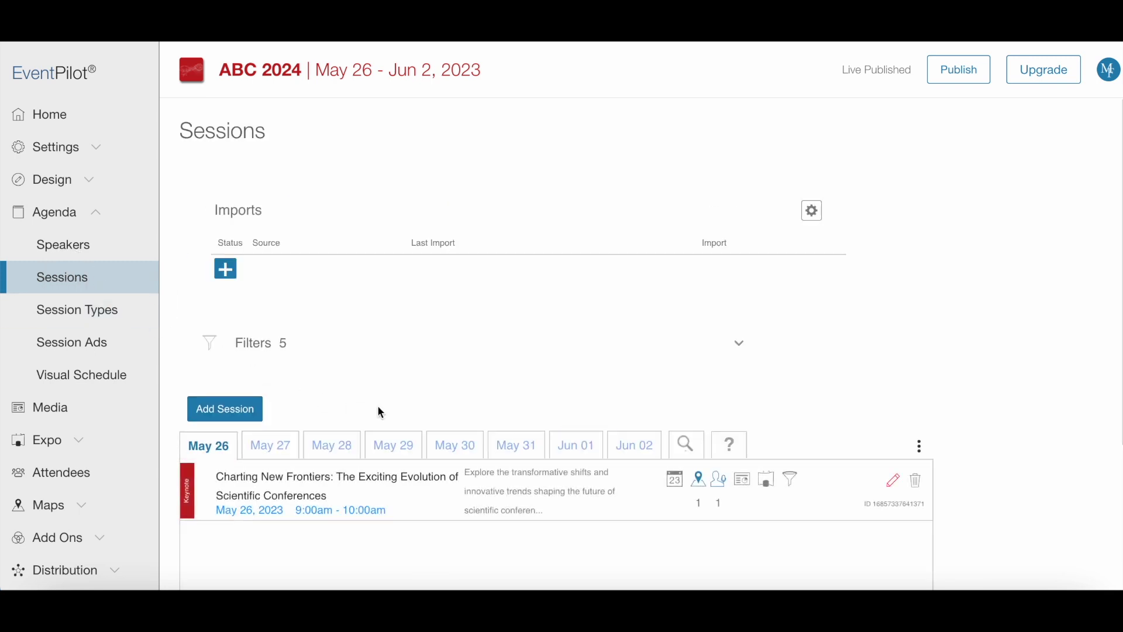
Step: Add a Poster session titled 'Oral Presentations: Behavioral Science and Human Dynamics in Conferences' on May 26
{"action": "left_click", "coordinate": [224, 412]}
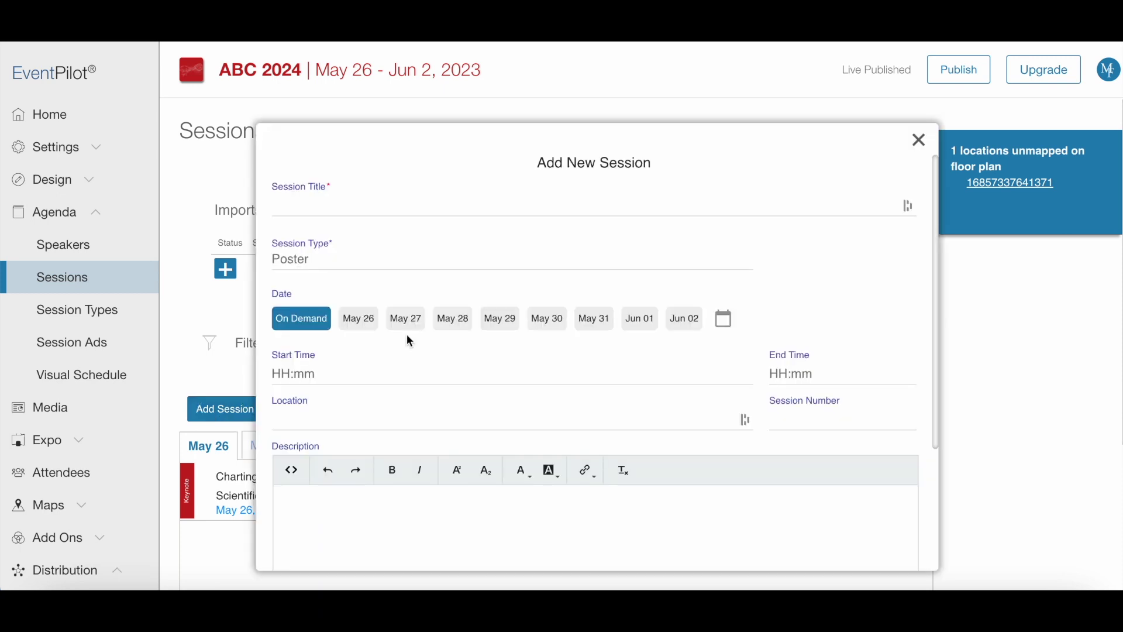
{"action": "left_click", "coordinate": [342, 204]}
{"action": "type", "text": "Oral Presentations: Behavioral Science and Human Dynamics in Conferences"}
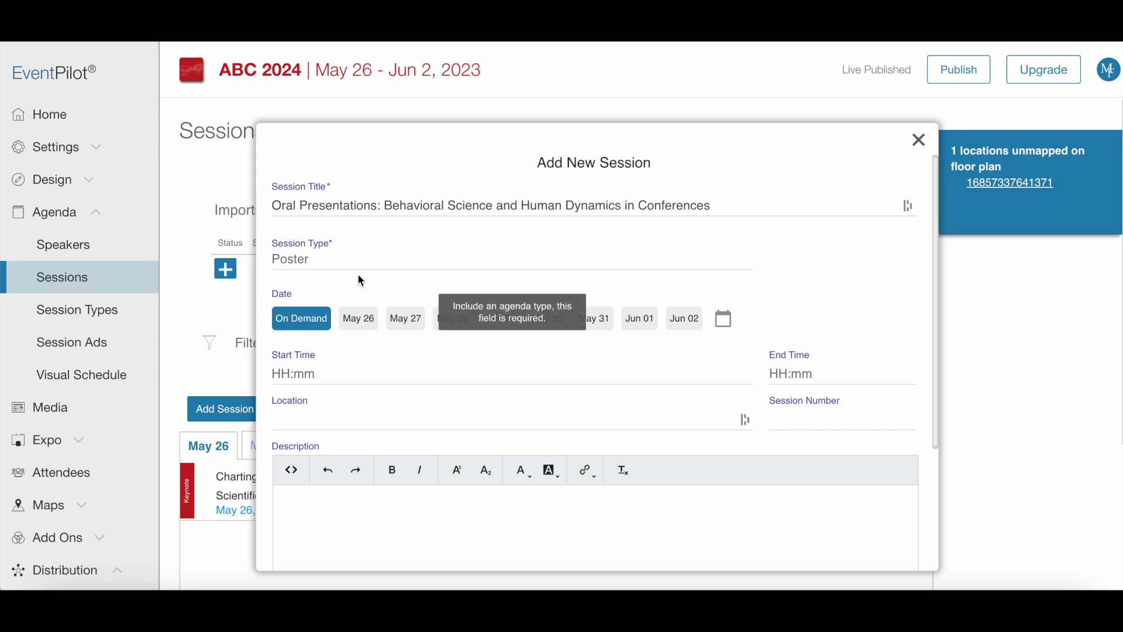
{"action": "left_click", "coordinate": [333, 265]}
{"action": "type", "text": "Poster"}
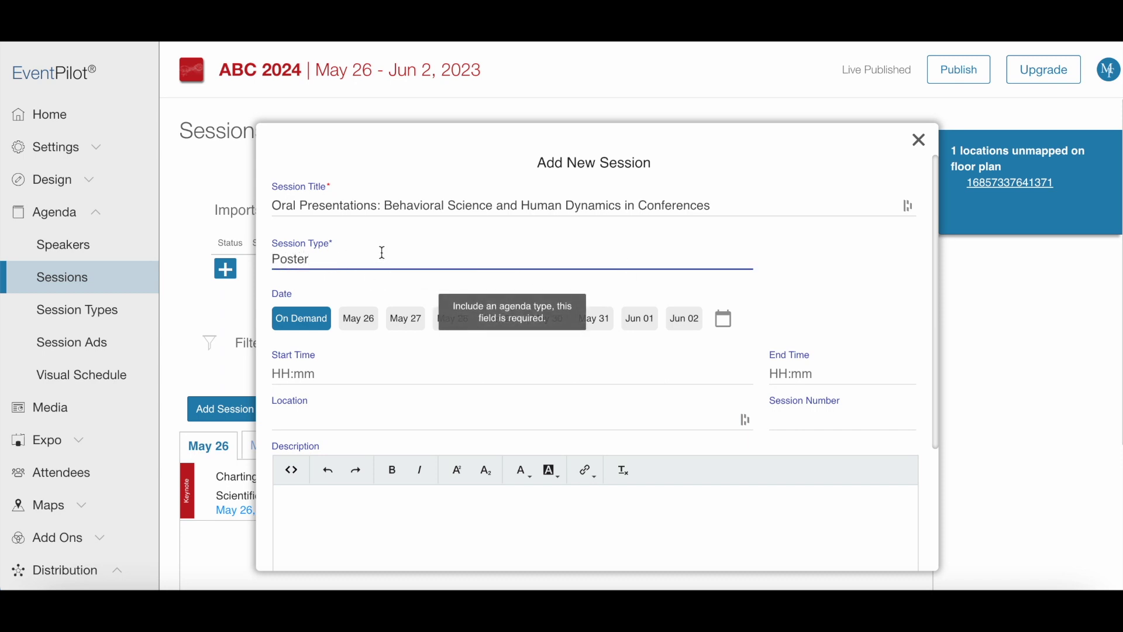
{"action": "left_click", "coordinate": [376, 288]}
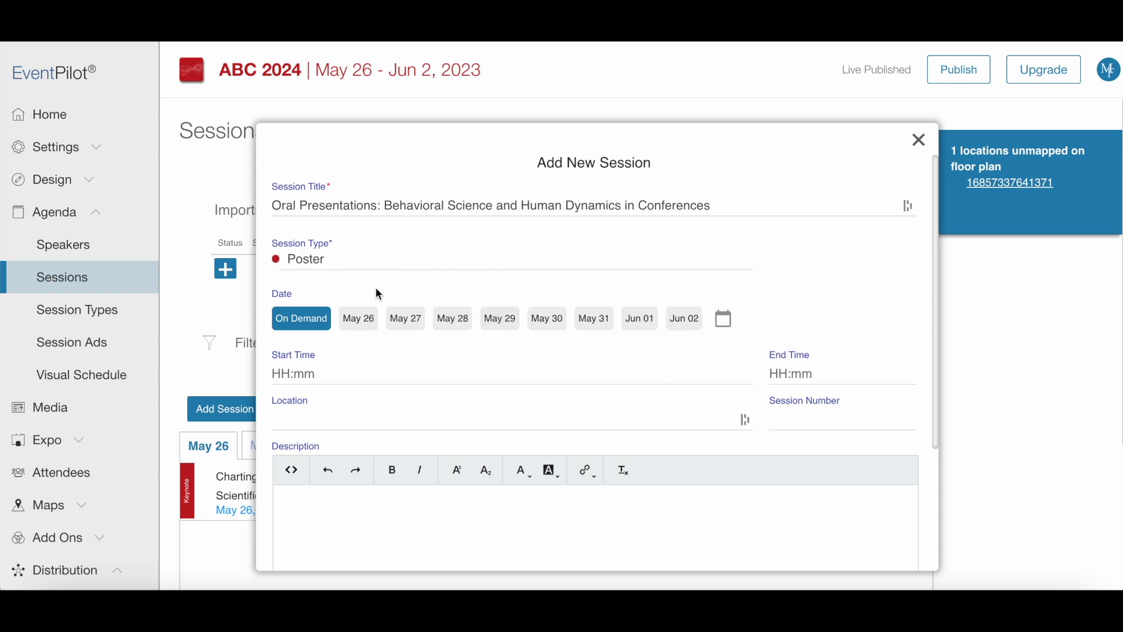
{"action": "left_click", "coordinate": [369, 326]}
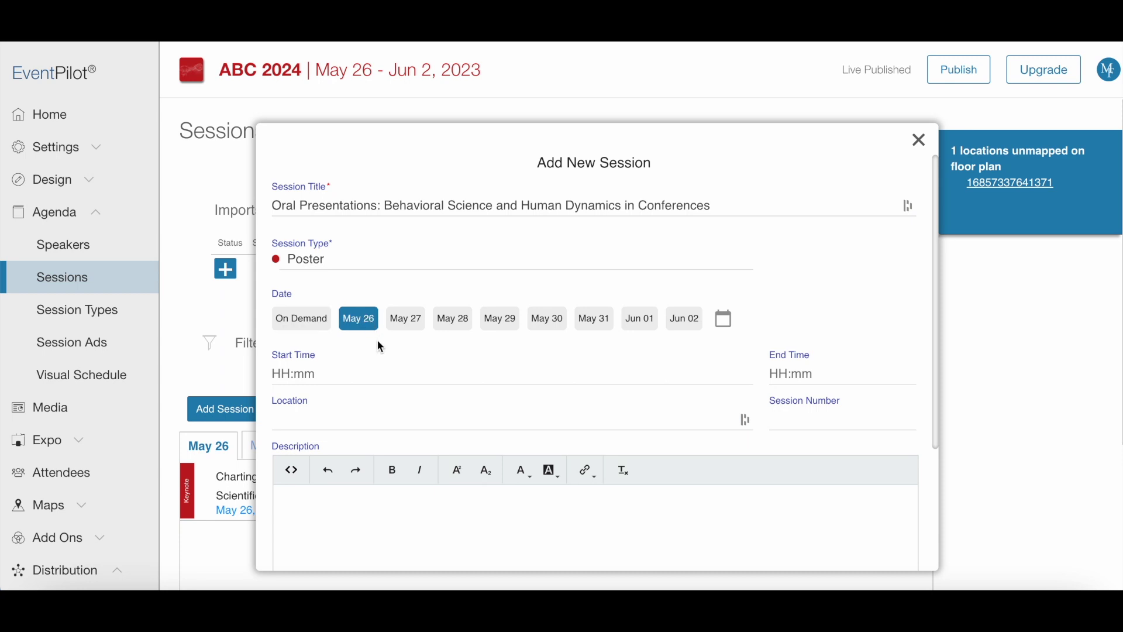
Step: Set the poster session to 10:00–11:00 in Poster Hall and save it
{"action": "left_click", "coordinate": [364, 373]}
{"action": "type", "text": "10:00"}
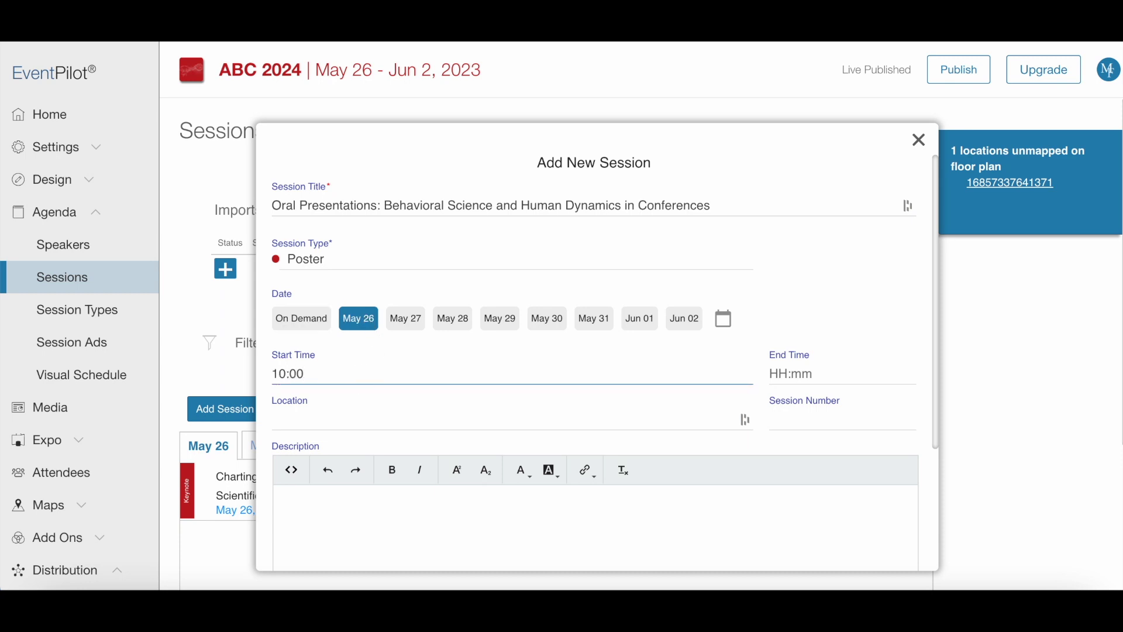
{"action": "key", "text": "Tab"}
{"action": "type", "text": "11:00"}
{"action": "key", "text": "Tab"}
{"action": "type", "text": "Poster Hall"}
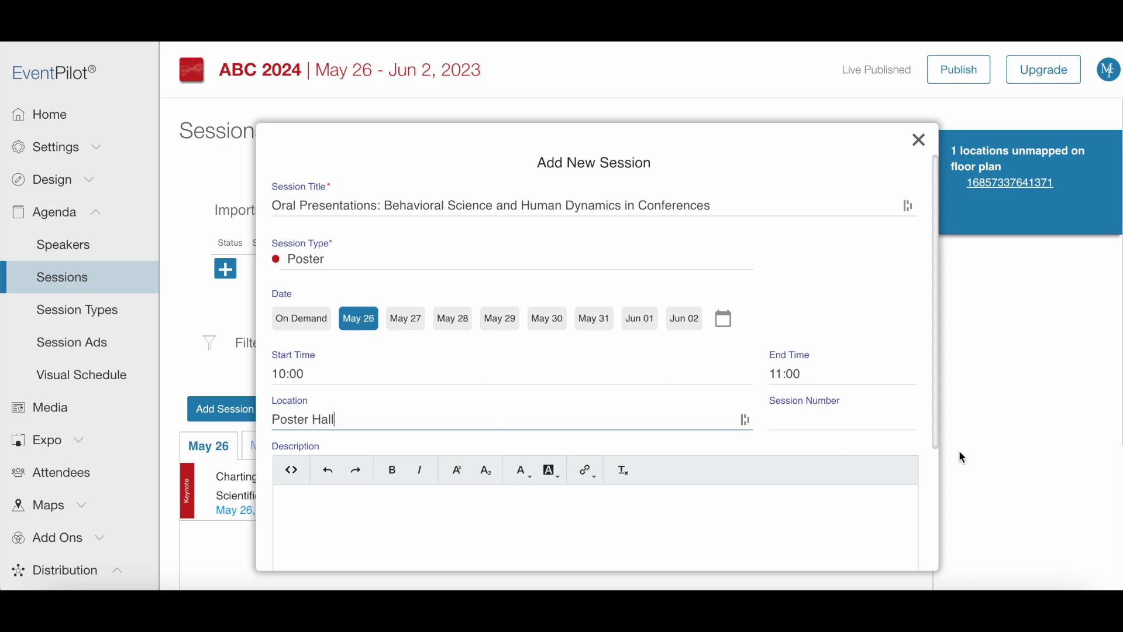
{"action": "scroll", "coordinate": [922, 468], "scroll_direction": "down", "scroll_amount": 5}
{"action": "left_click", "coordinate": [895, 545]}
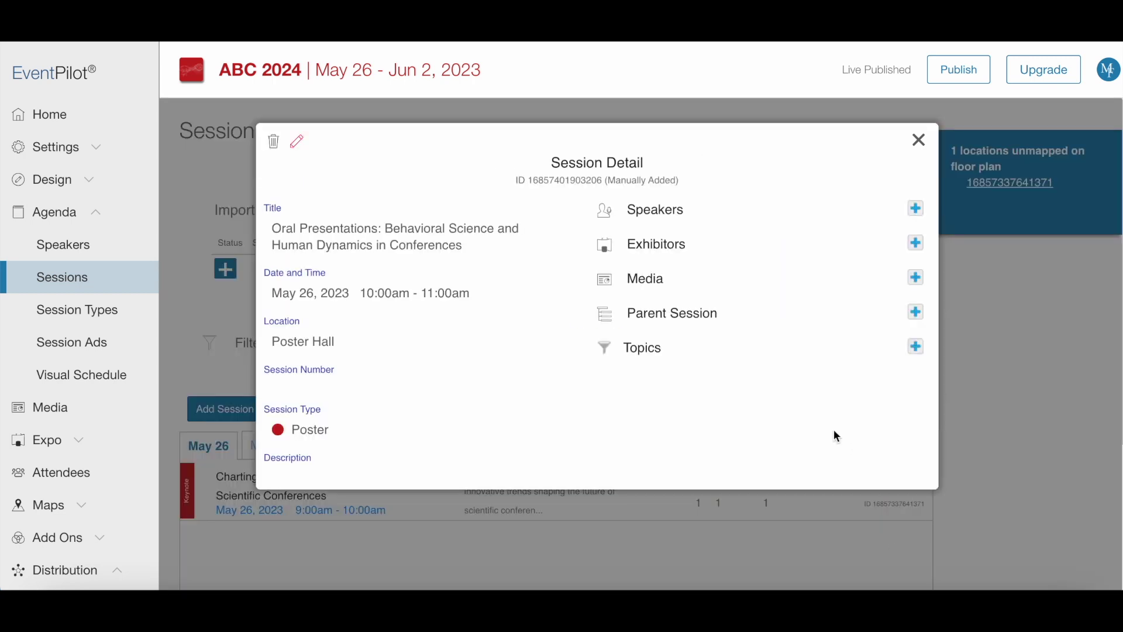
{"action": "left_click", "coordinate": [919, 140]}
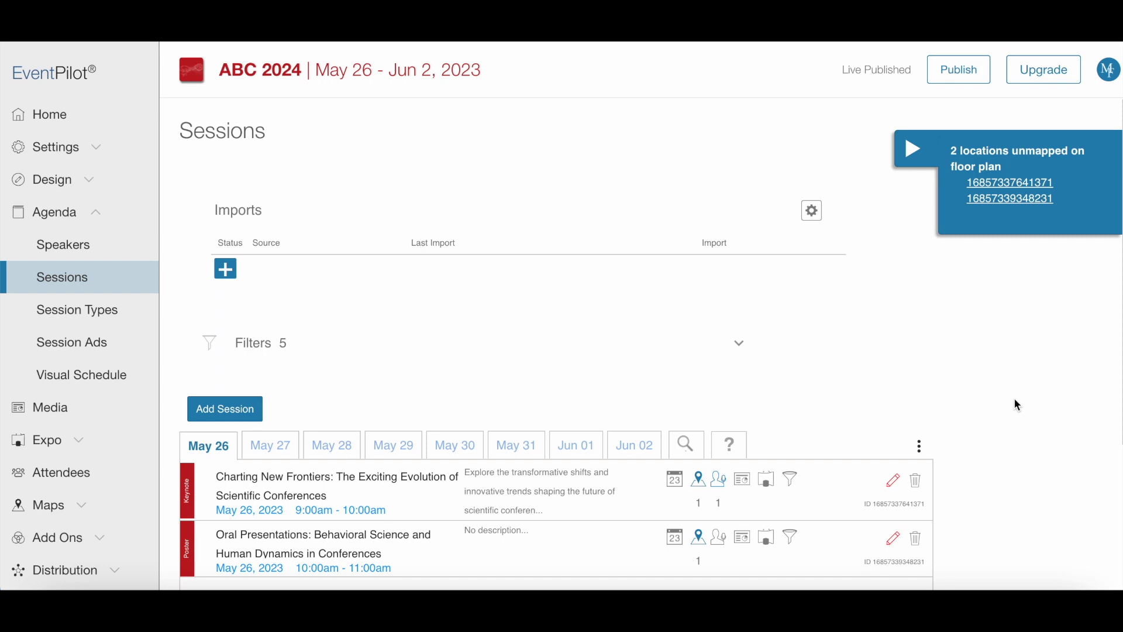
Step: Add a Poster session titled 'Decoding Patterns: A Behavioral Analysis of Participant Engagement' on May 26
{"action": "left_click", "coordinate": [246, 419]}
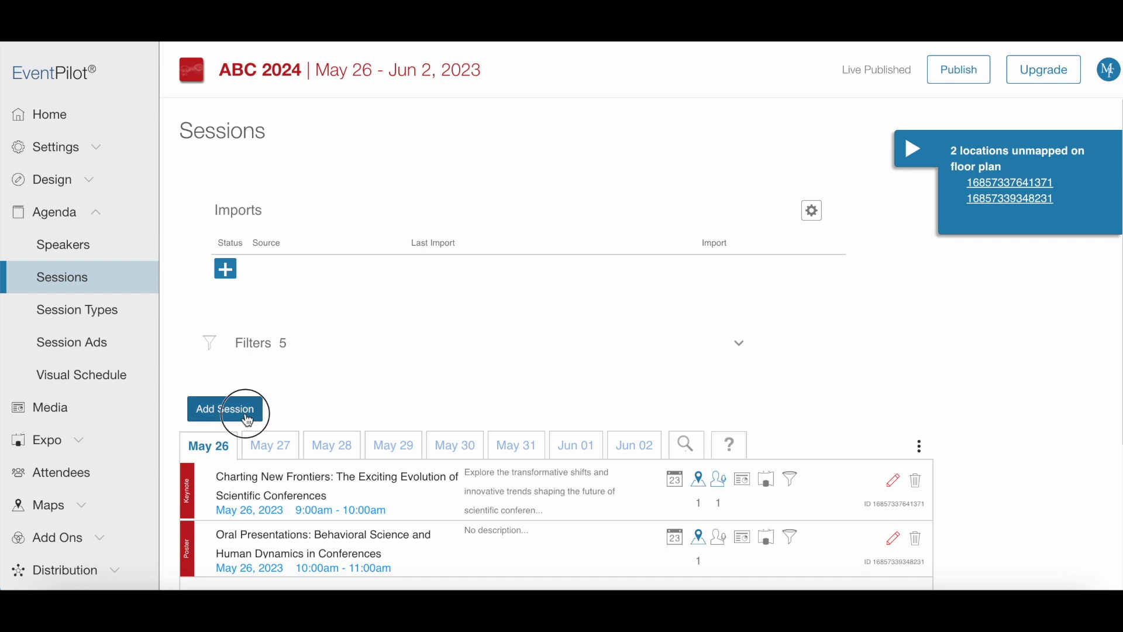
{"action": "left_click", "coordinate": [304, 205]}
{"action": "type", "text": "Decoding Patterns: A Behavioral Analysis of Participant Engagement"}
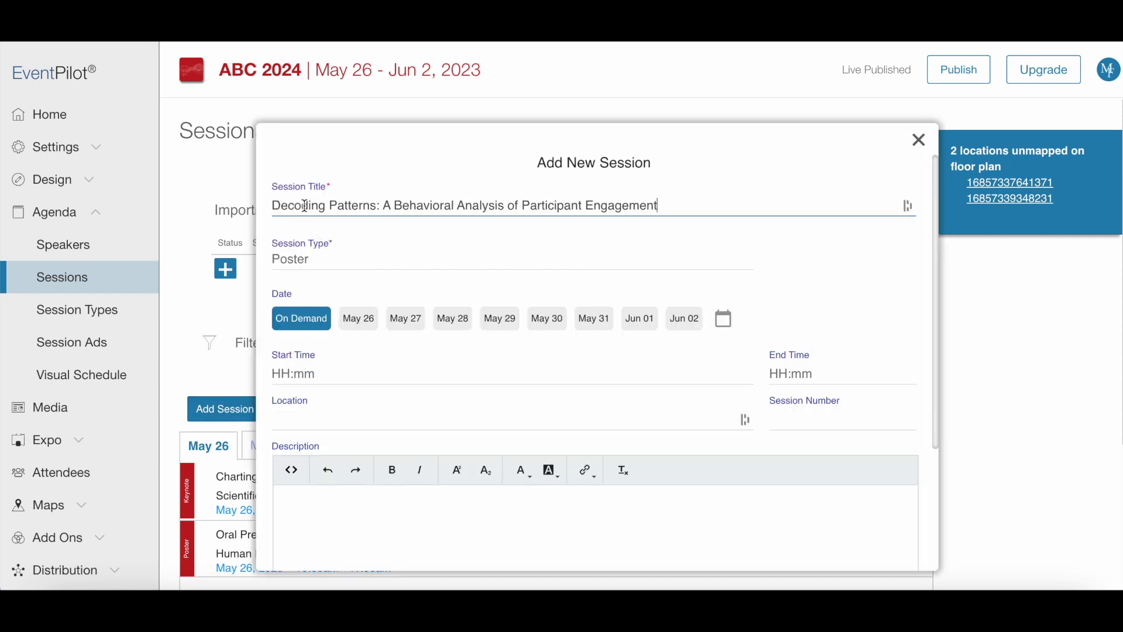
{"action": "left_click", "coordinate": [304, 259]}
{"action": "type", "text": "Pos"}
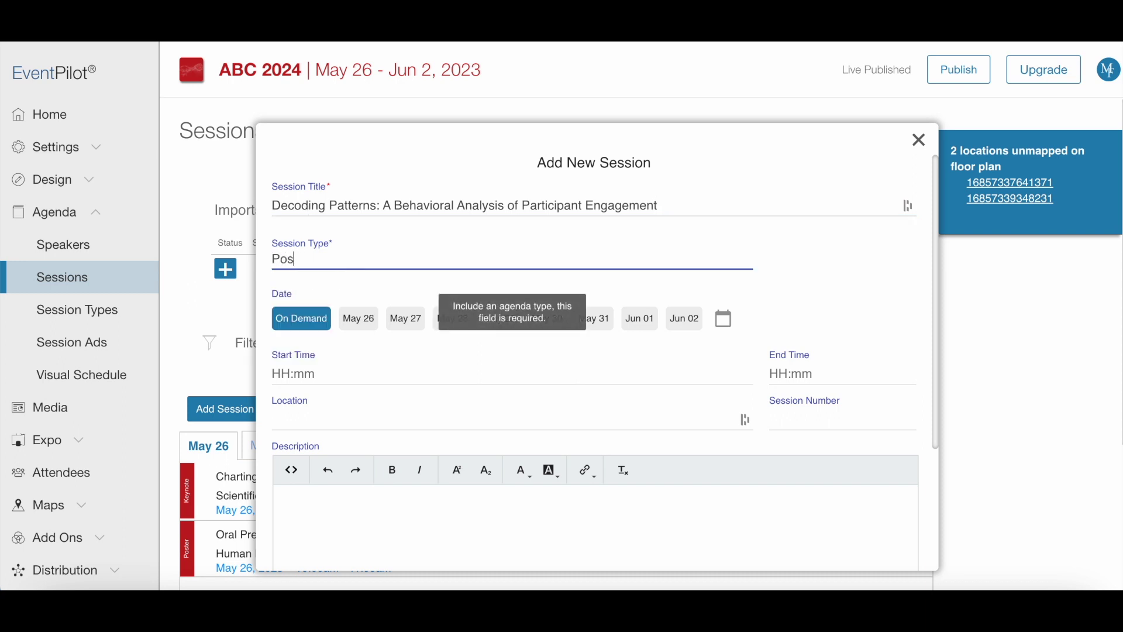
{"action": "left_click", "coordinate": [311, 296]}
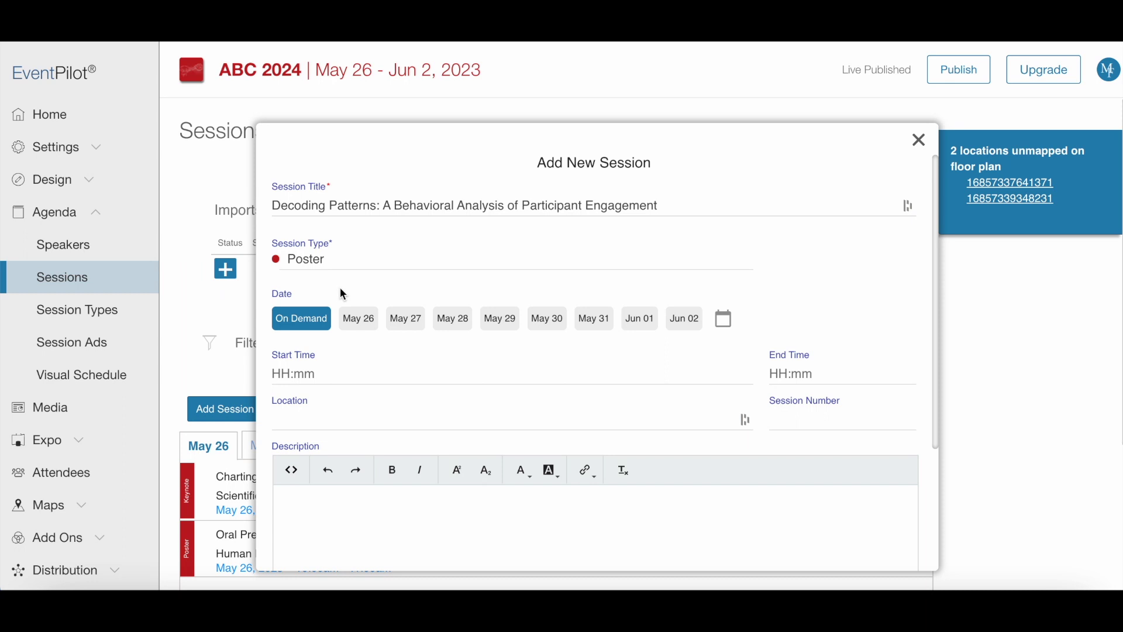
{"action": "left_click", "coordinate": [358, 316]}
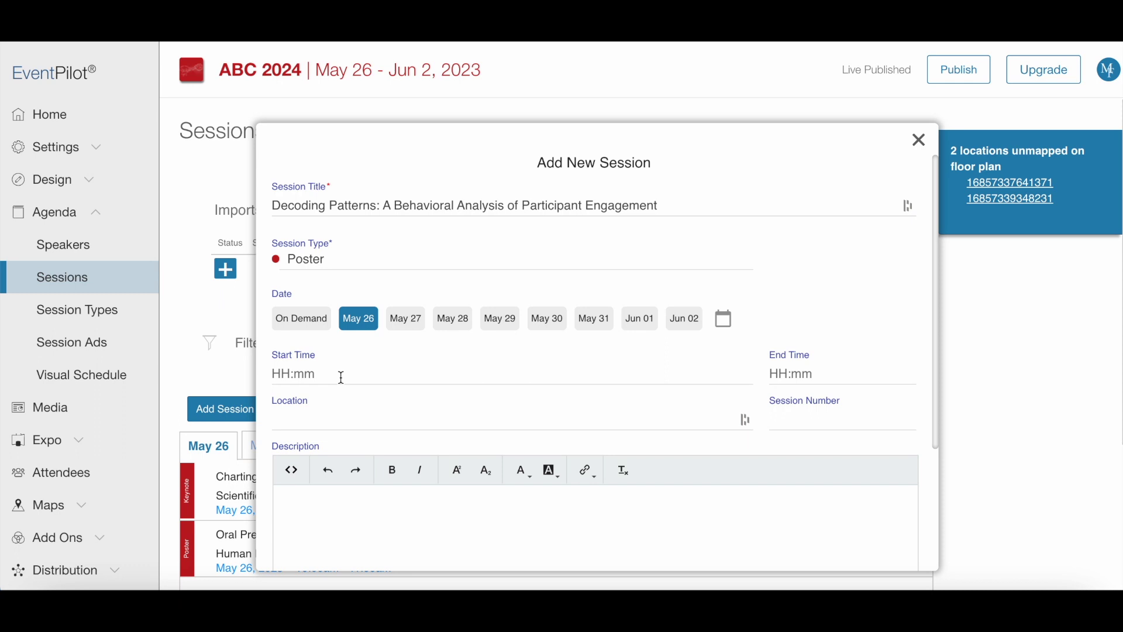
Step: Set the session to 10:00–10:30 at Board 123 with session number P567
{"action": "left_click", "coordinate": [342, 378]}
{"action": "type", "text": "10:00"}
{"action": "key", "text": "Tab"}
{"action": "type", "text": "10"}
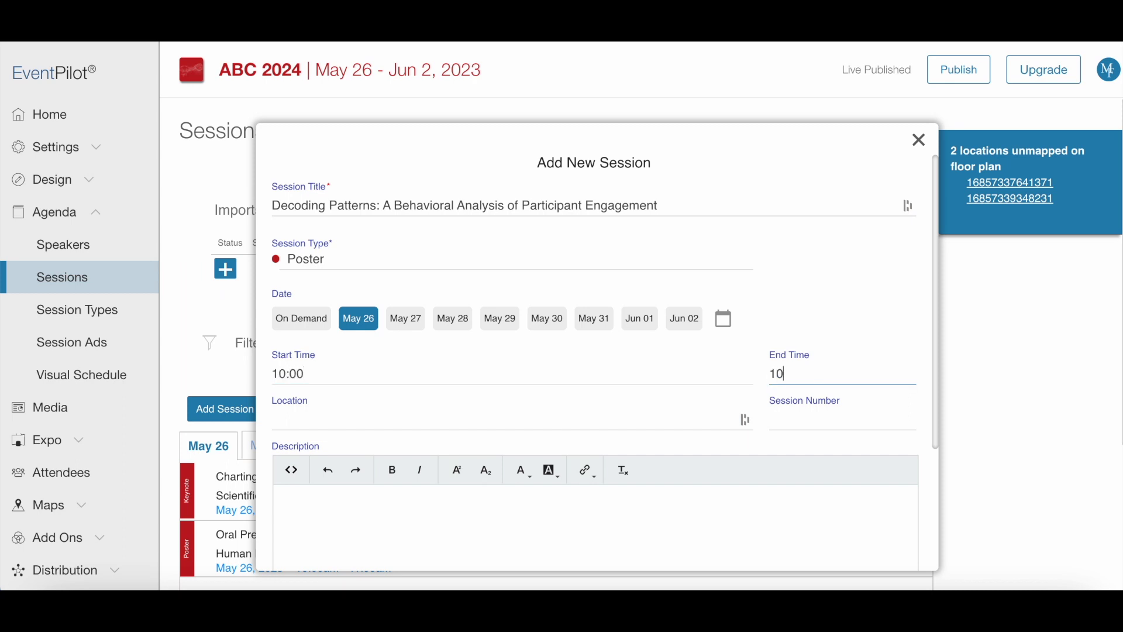
{"action": "type", "text": ":30"}
{"action": "key", "text": "Tab"}
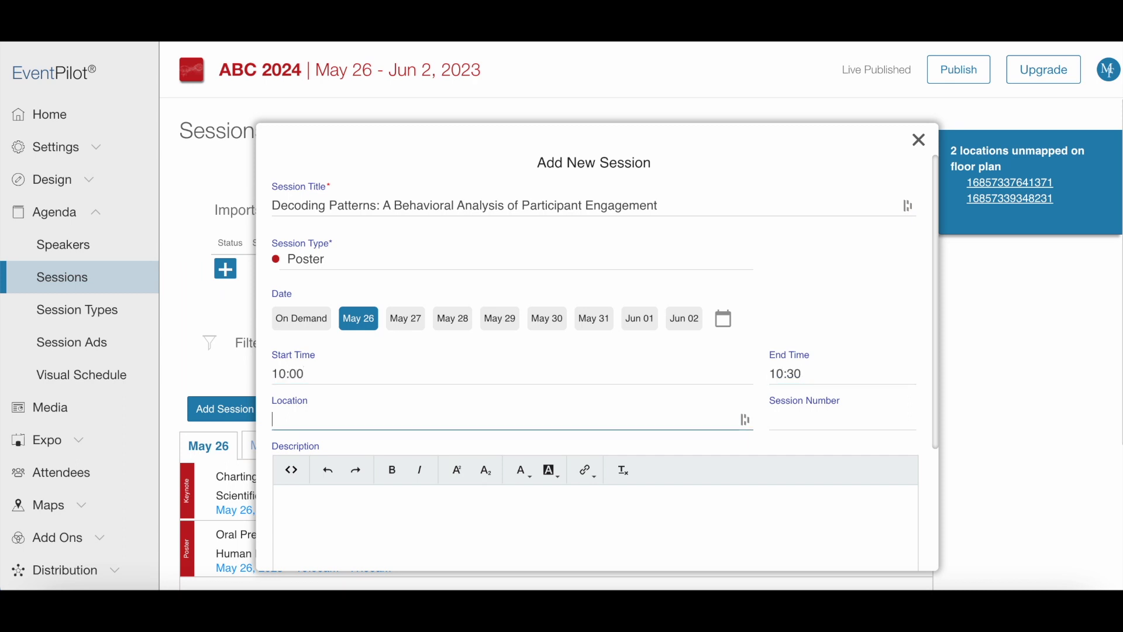
{"action": "type", "text": "Board 123"}
{"action": "key", "text": "Tab"}
{"action": "type", "text": "P567"}
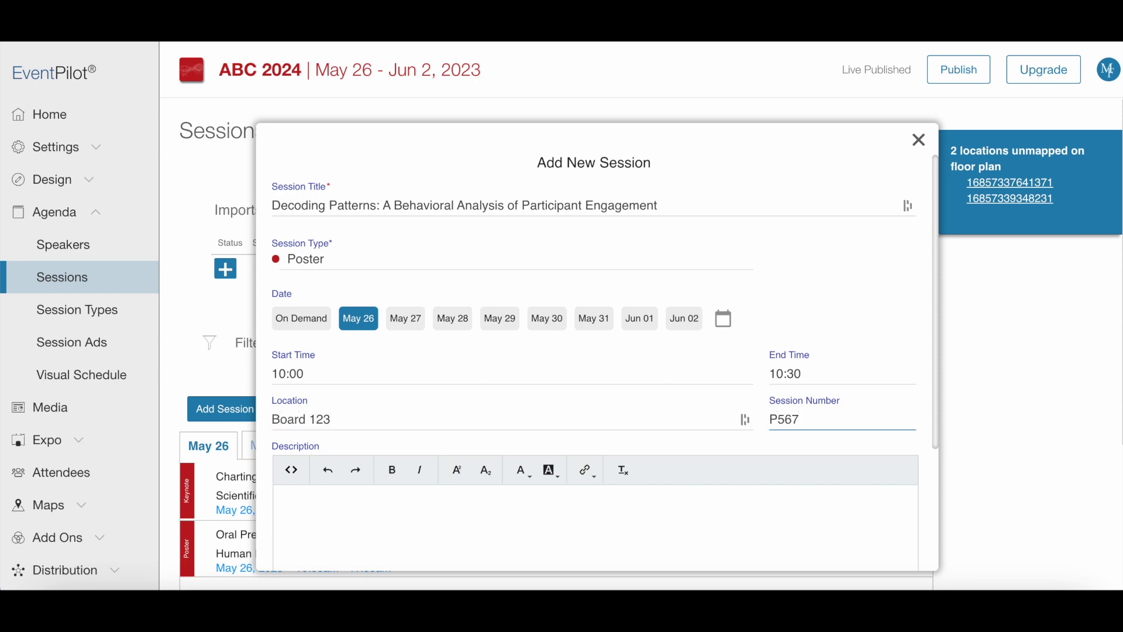
Step: Paste the prepared description into the Decoding Patterns session
{"action": "left_click", "coordinate": [564, 507]}
{"action": "type", "text": "This session delves into the intriguing behavioral dynamics behind conference attendance, providing insights on participant engagement and the role of various factors in influencing these behaviors in the context of scientific gatherings."}
{"action": "scroll", "coordinate": [782, 501], "scroll_direction": "down", "scroll_amount": 1}
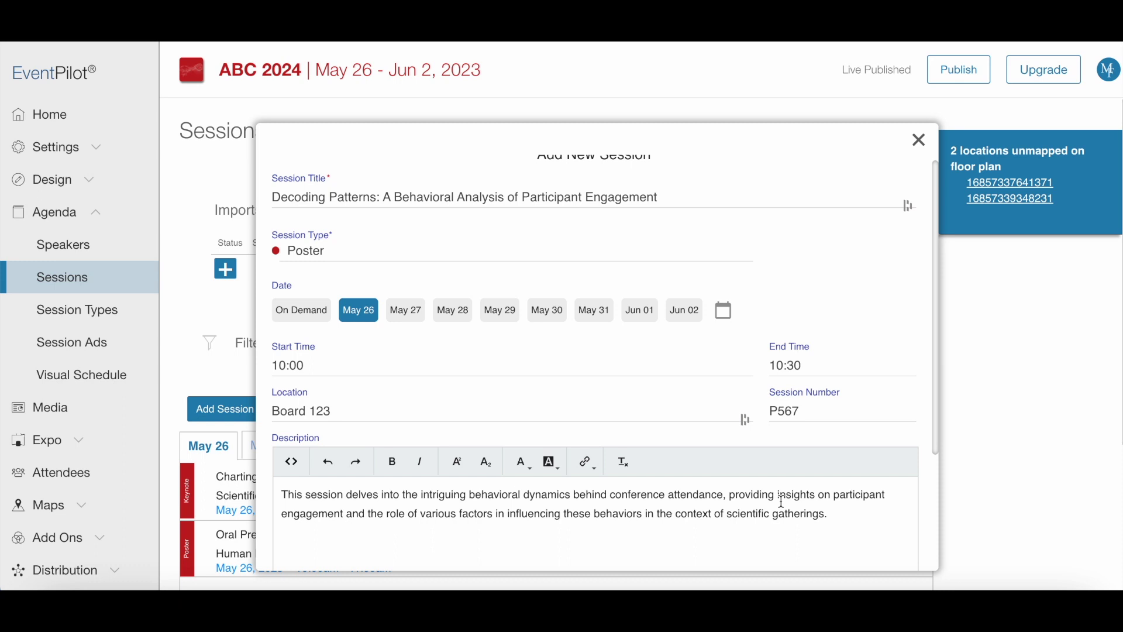
{"action": "scroll", "coordinate": [926, 506], "scroll_direction": "down", "scroll_amount": 5}
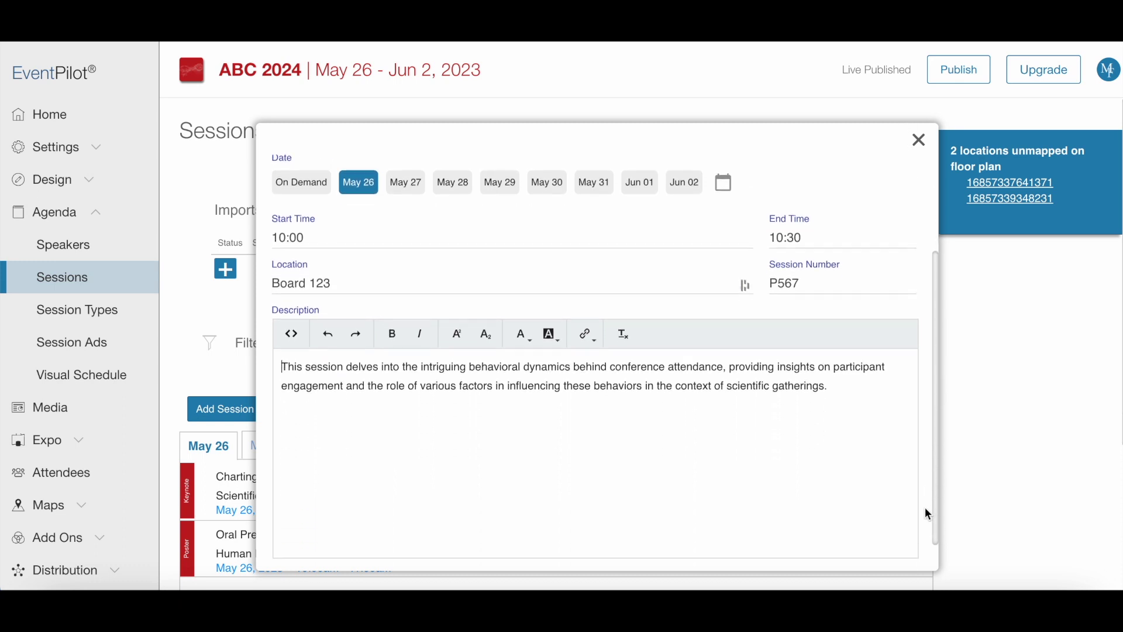
Step: Save the Decoding Patterns poster session so its detail view lists the two linked speakers
{"action": "left_click", "coordinate": [890, 558]}
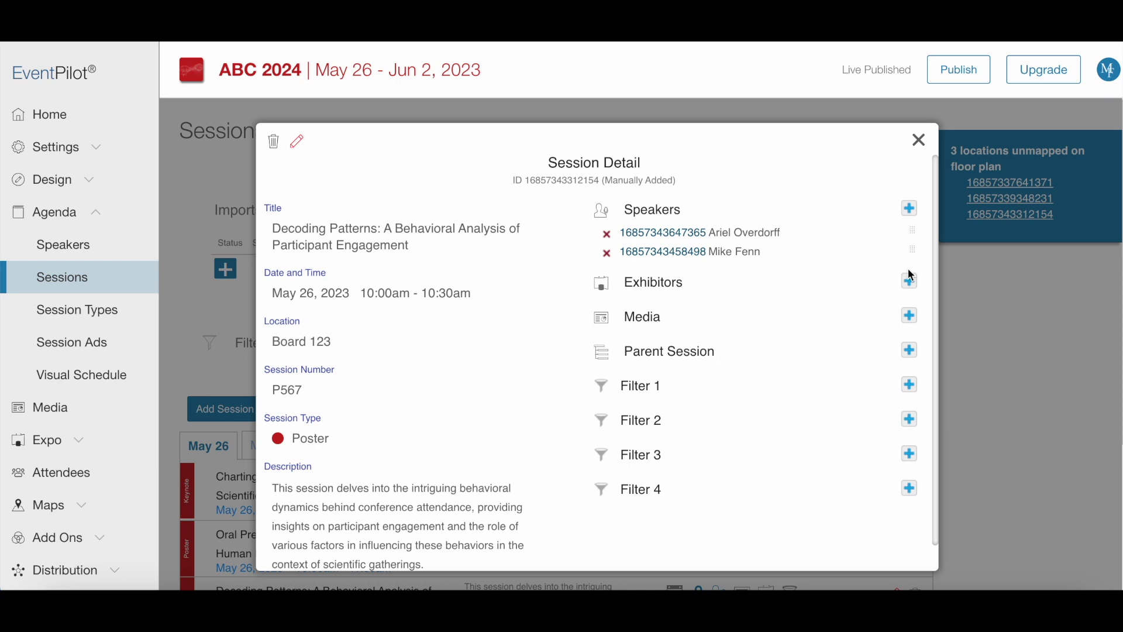
Step: Attach a PDF link titled with the session name, subtitled 'ePoster PDF', with an uploaded PDF file
{"action": "left_click", "coordinate": [910, 319]}
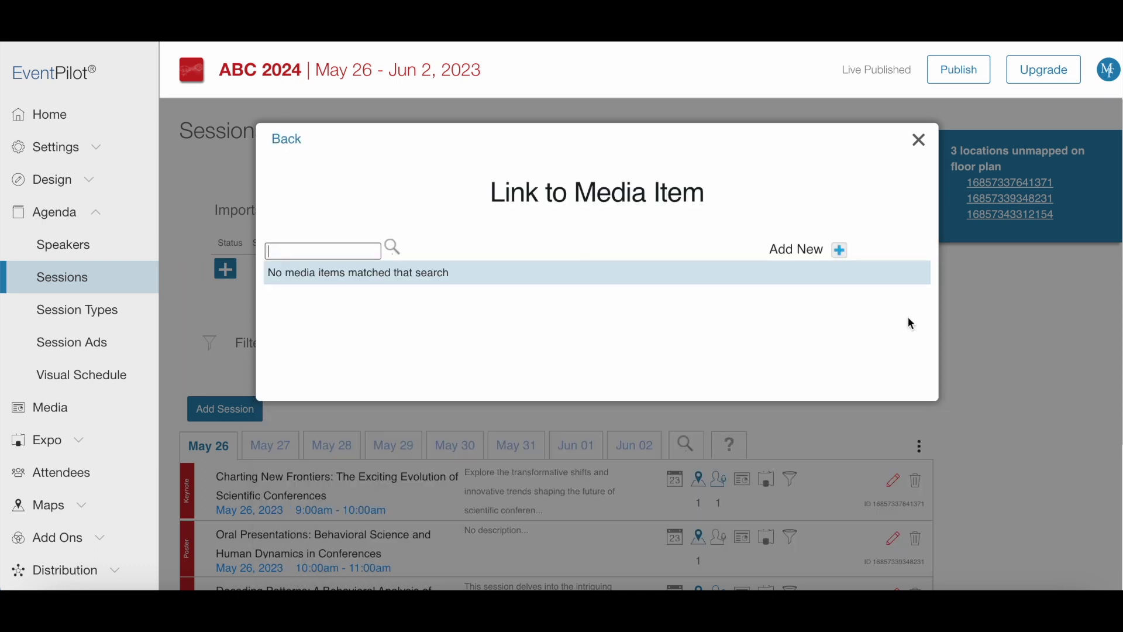
{"action": "left_click", "coordinate": [840, 252]}
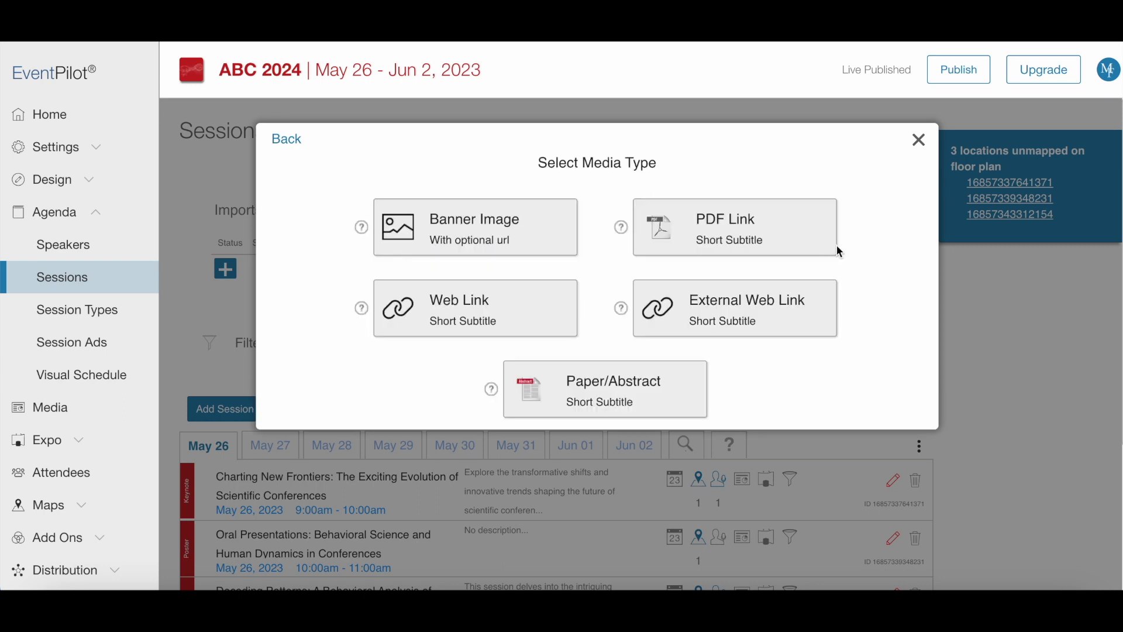
{"action": "left_click", "coordinate": [747, 229]}
{"action": "left_click", "coordinate": [424, 206]}
{"action": "type", "text": "Decoding Patterns: A Behavioral Analysis of Participant Engagement"}
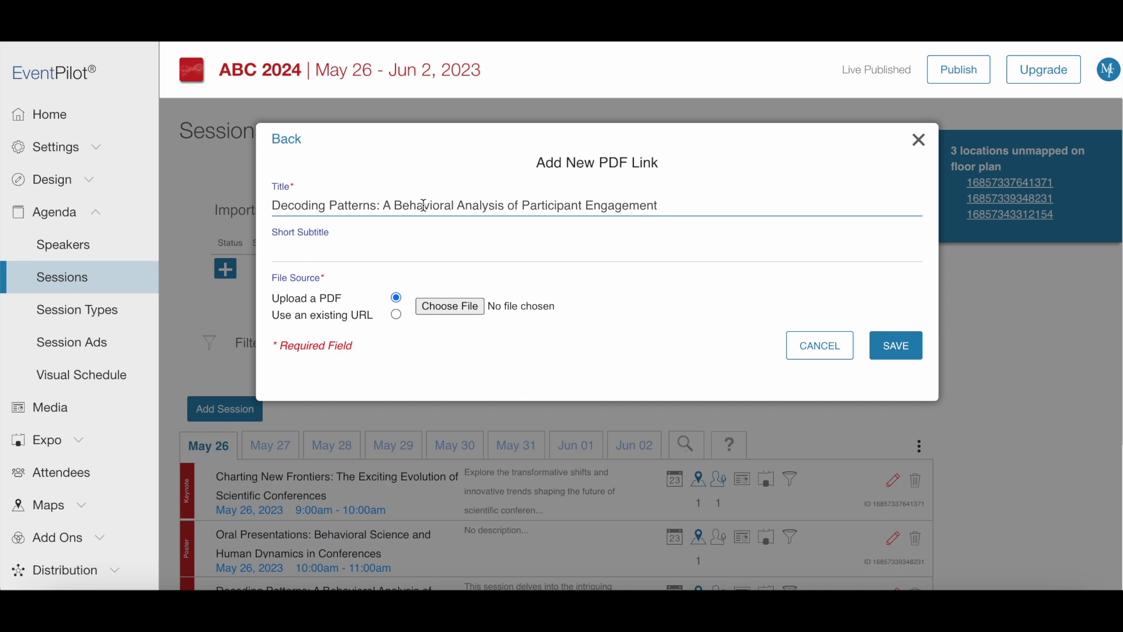
{"action": "left_click", "coordinate": [404, 245]}
{"action": "type", "text": "ePoster PDF"}
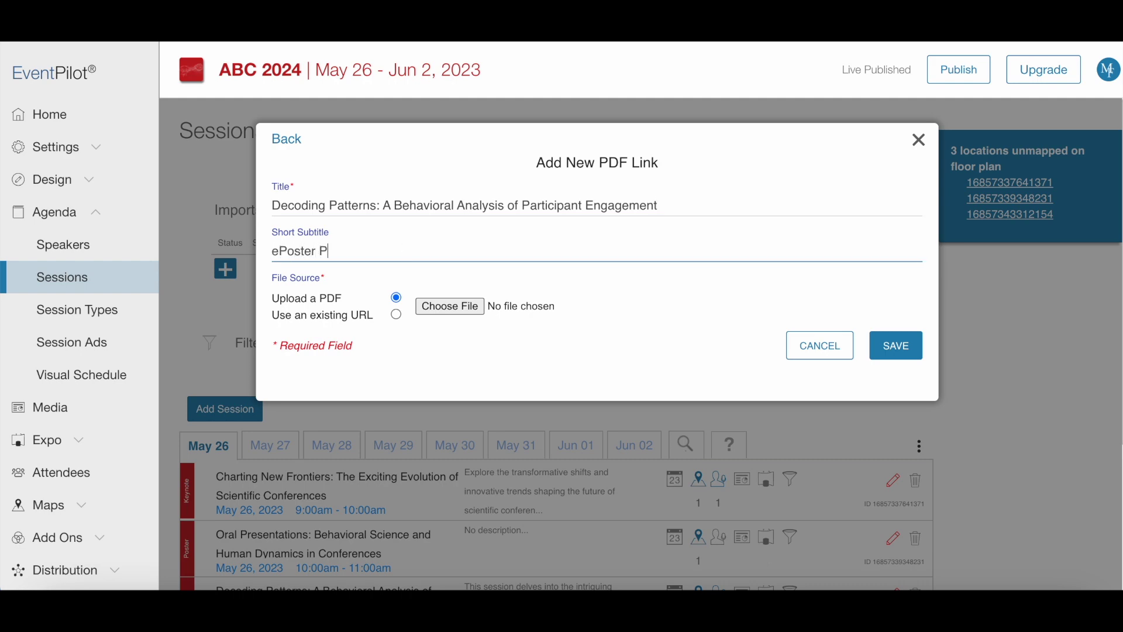
{"action": "left_click", "coordinate": [465, 309]}
{"action": "double_click", "coordinate": [487, 291]}
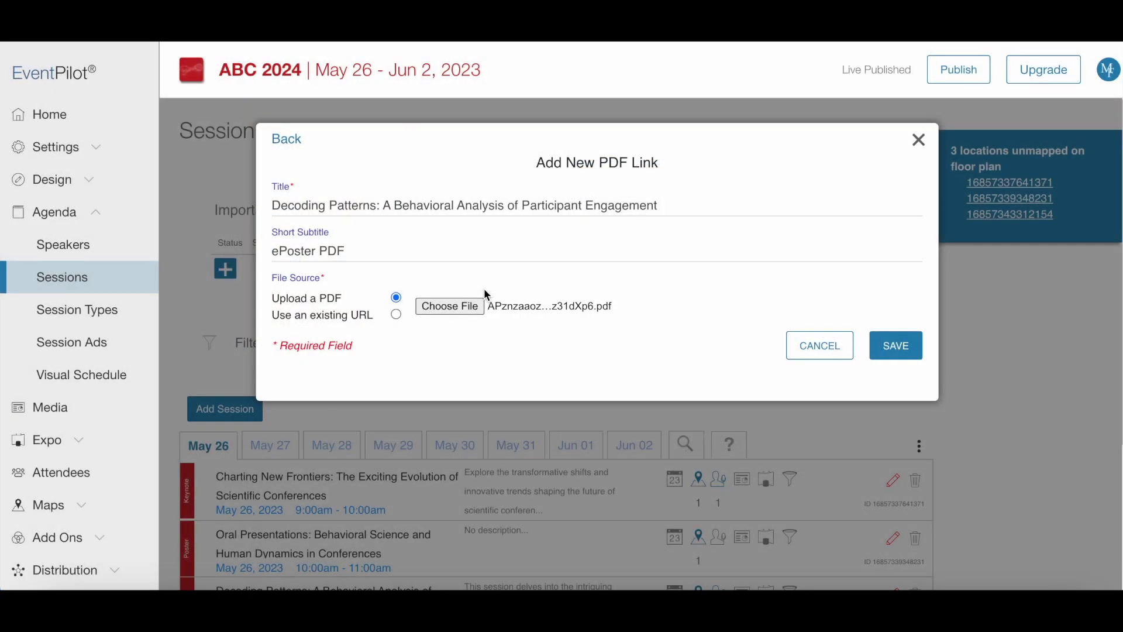
{"action": "left_click", "coordinate": [888, 345]}
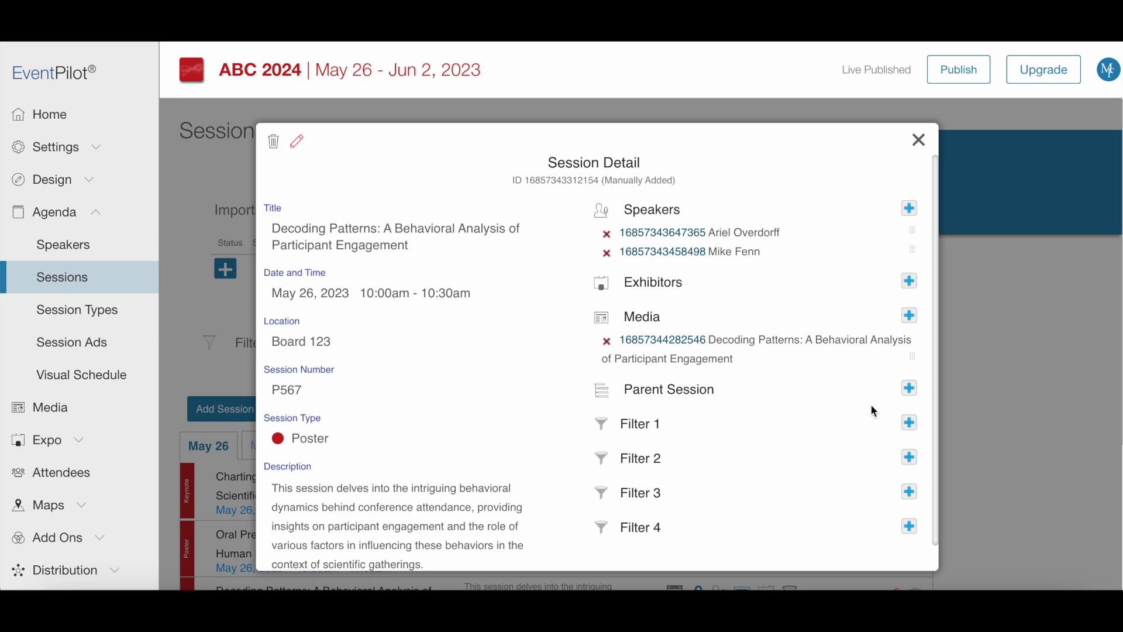
Step: Set the parent session to 'Oral Presentations: Behavioral Science and Human Dynamics in Conferences'
{"action": "left_click", "coordinate": [911, 389]}
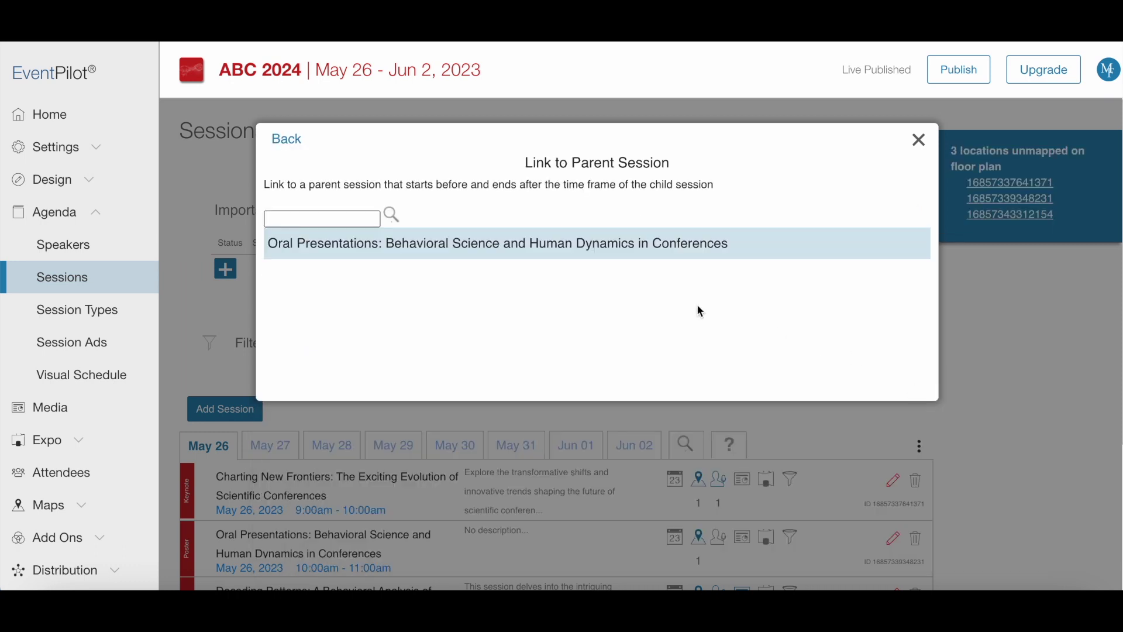
{"action": "left_click", "coordinate": [583, 244]}
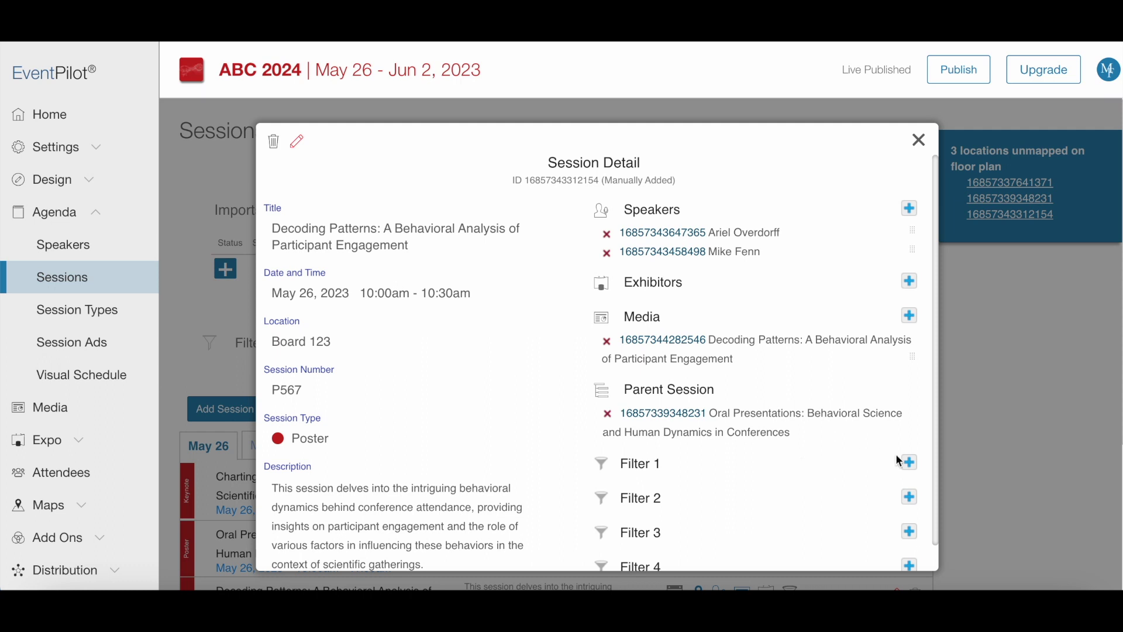
Step: Add 'Engagement' and 'Behavioral Science' as Filter 1 tags on the session
{"action": "left_click", "coordinate": [908, 463]}
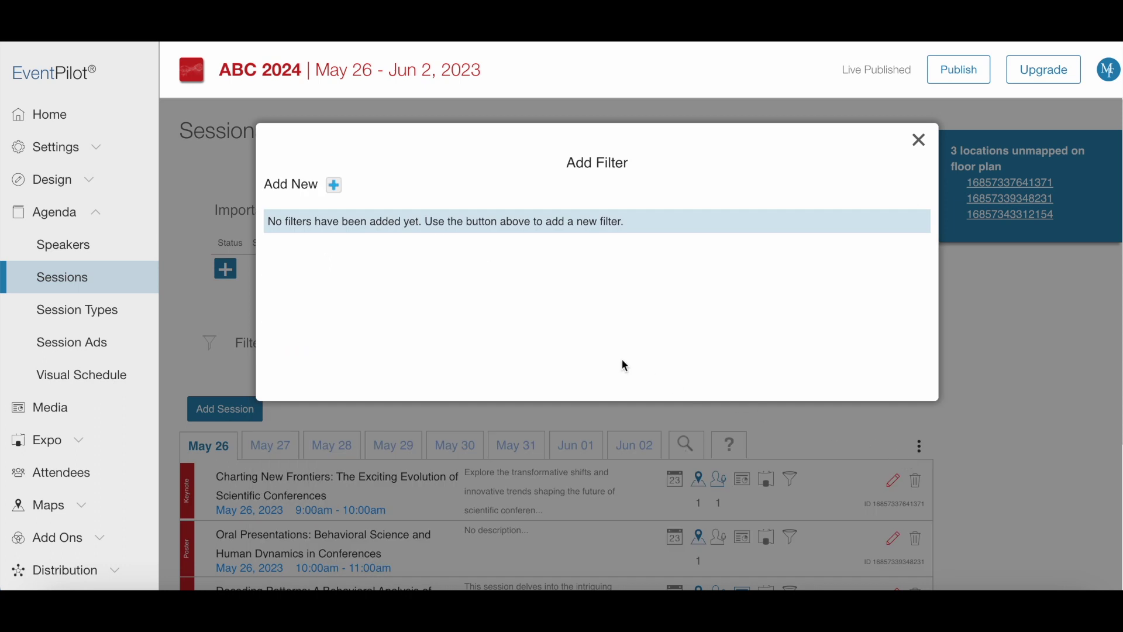
{"action": "left_click", "coordinate": [334, 186]}
{"action": "left_click", "coordinate": [321, 199]}
{"action": "type", "text": "Engagement"}
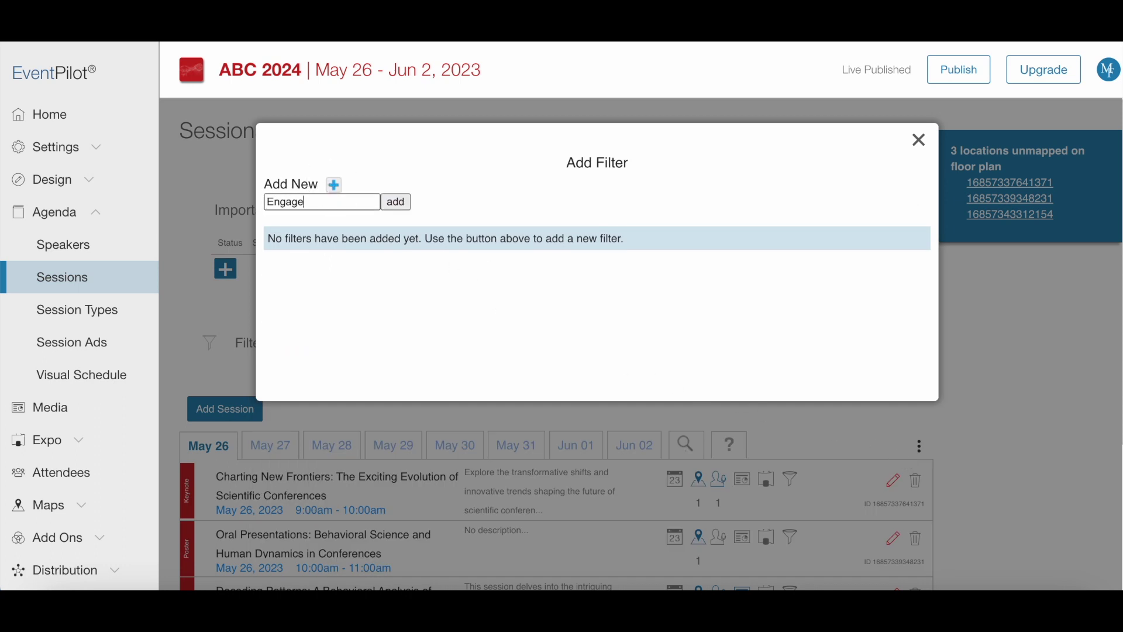
{"action": "left_click", "coordinate": [393, 201]}
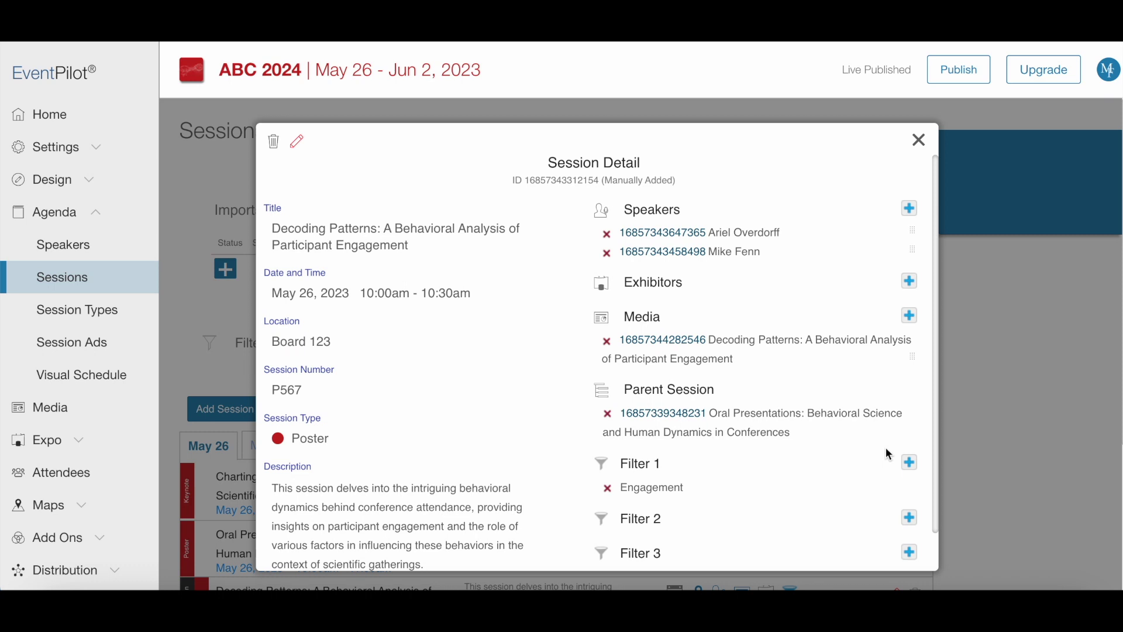
{"action": "left_click", "coordinate": [909, 464]}
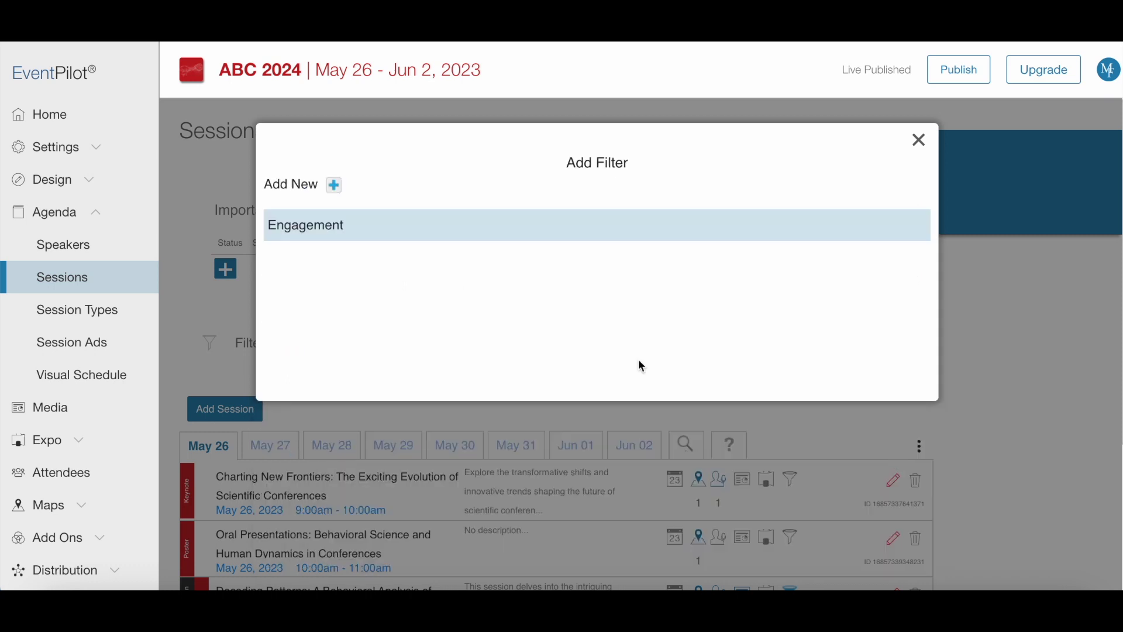
{"action": "left_click", "coordinate": [334, 185]}
{"action": "left_click", "coordinate": [328, 199]}
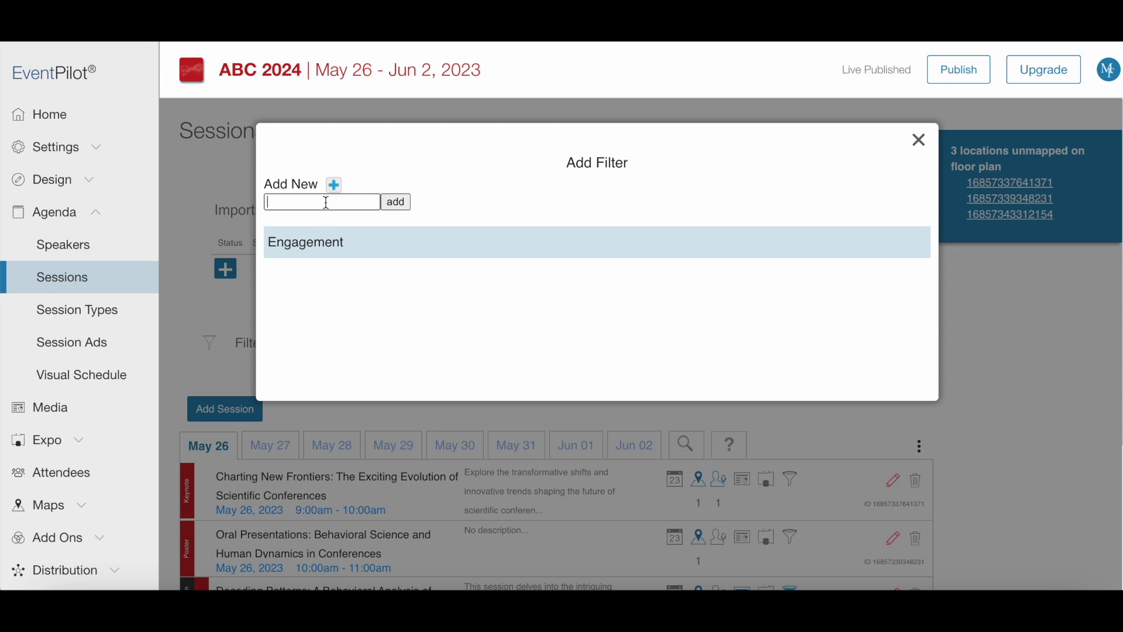
{"action": "type", "text": "Behavioral Science"}
{"action": "left_click", "coordinate": [396, 202]}
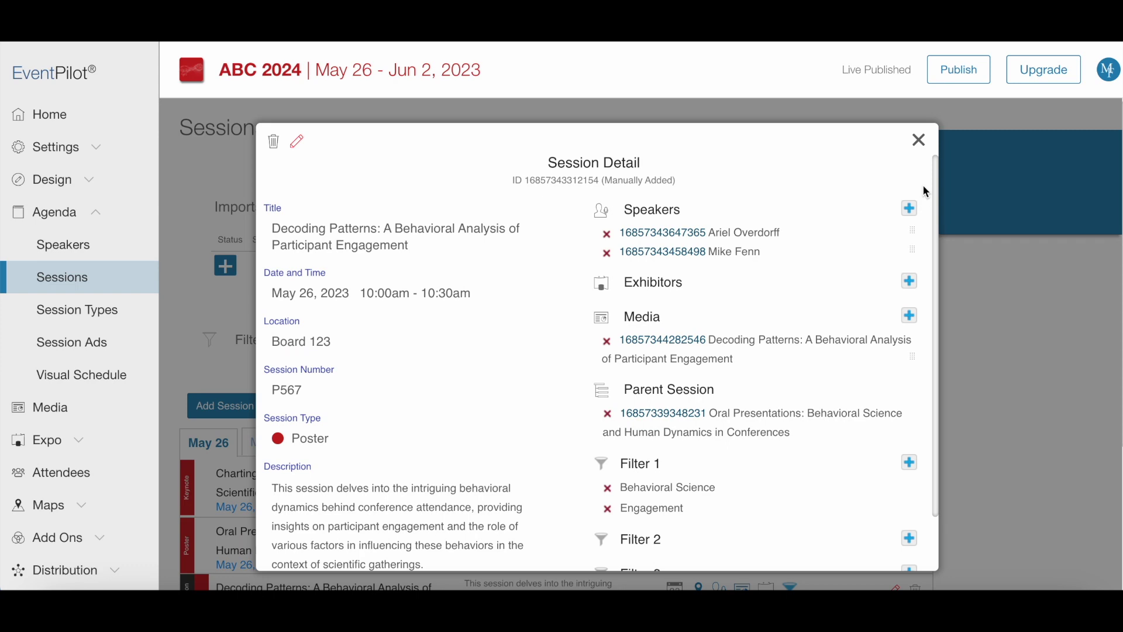
Step: Rename session Filter 1 to 'Topics' and delete the unused Filters 4, 3 and 2
{"action": "left_click", "coordinate": [922, 142]}
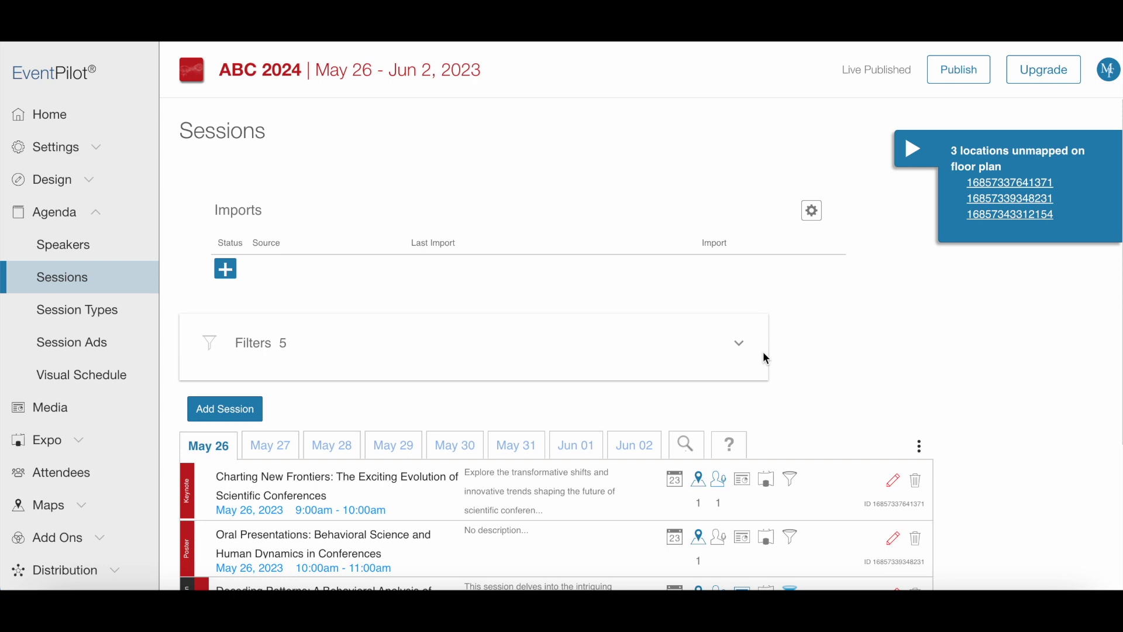
{"action": "left_click", "coordinate": [744, 347]}
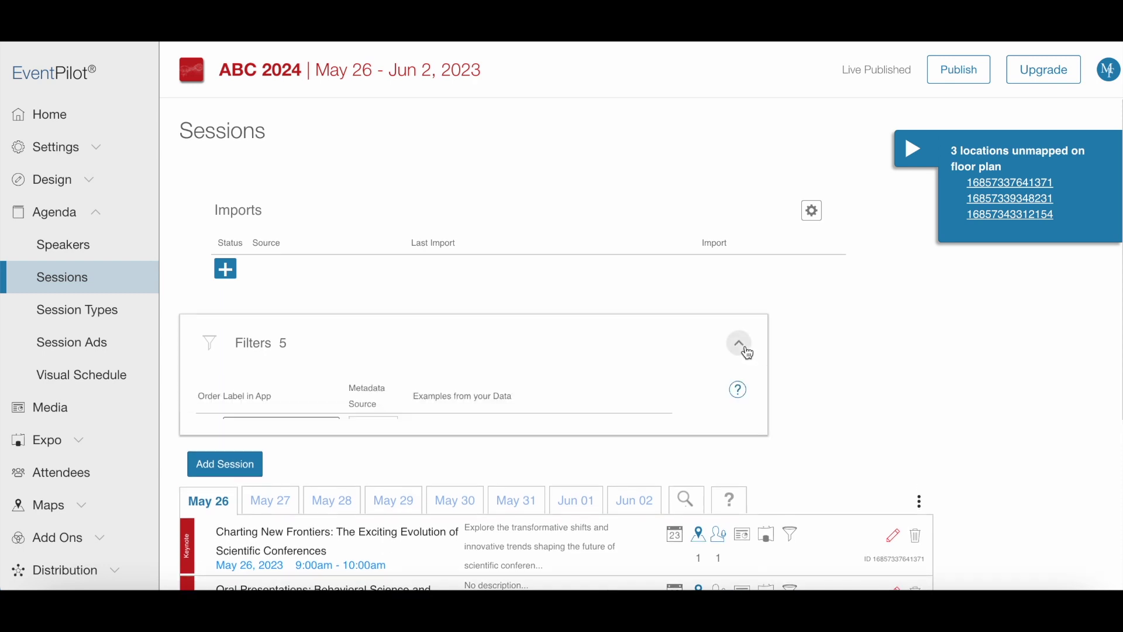
{"action": "left_click", "coordinate": [276, 449]}
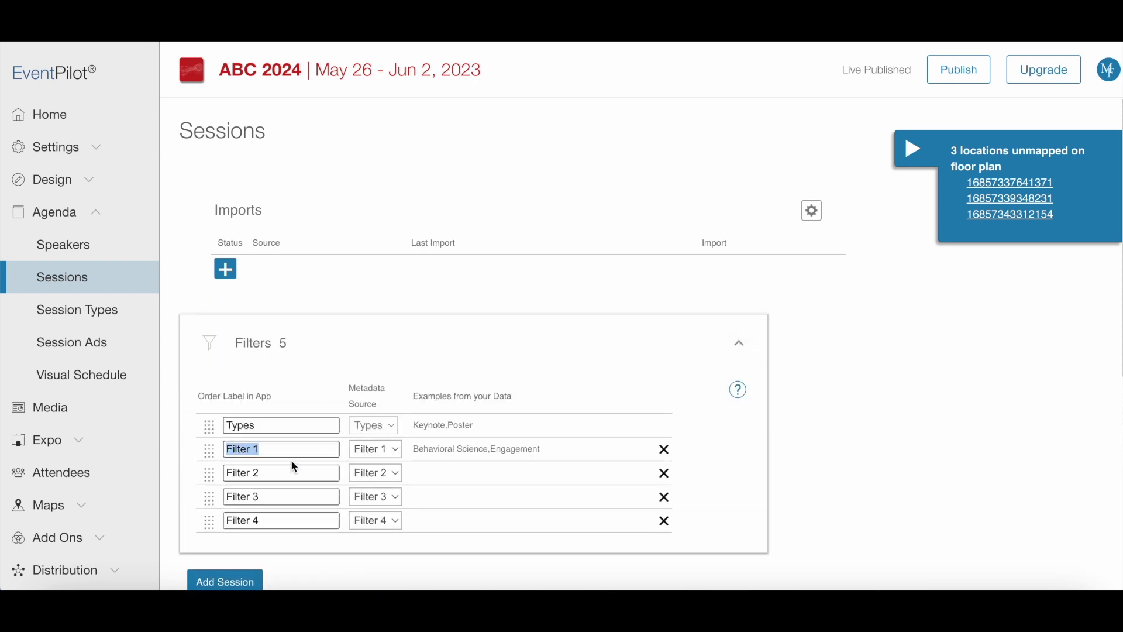
{"action": "type", "text": "Topics"}
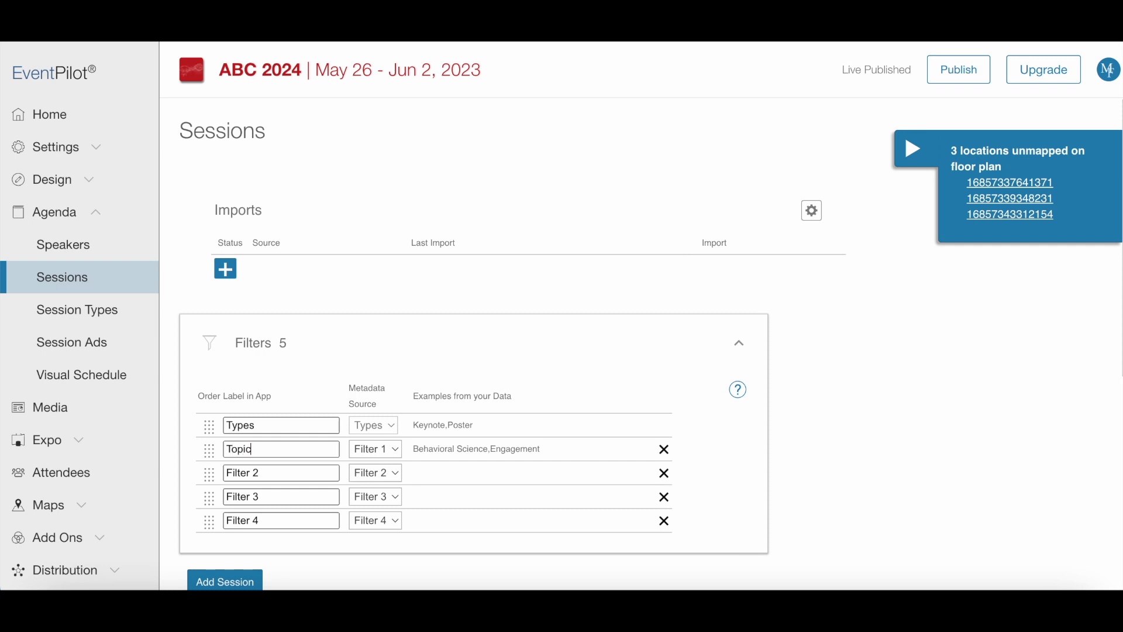
{"action": "left_click", "coordinate": [664, 522]}
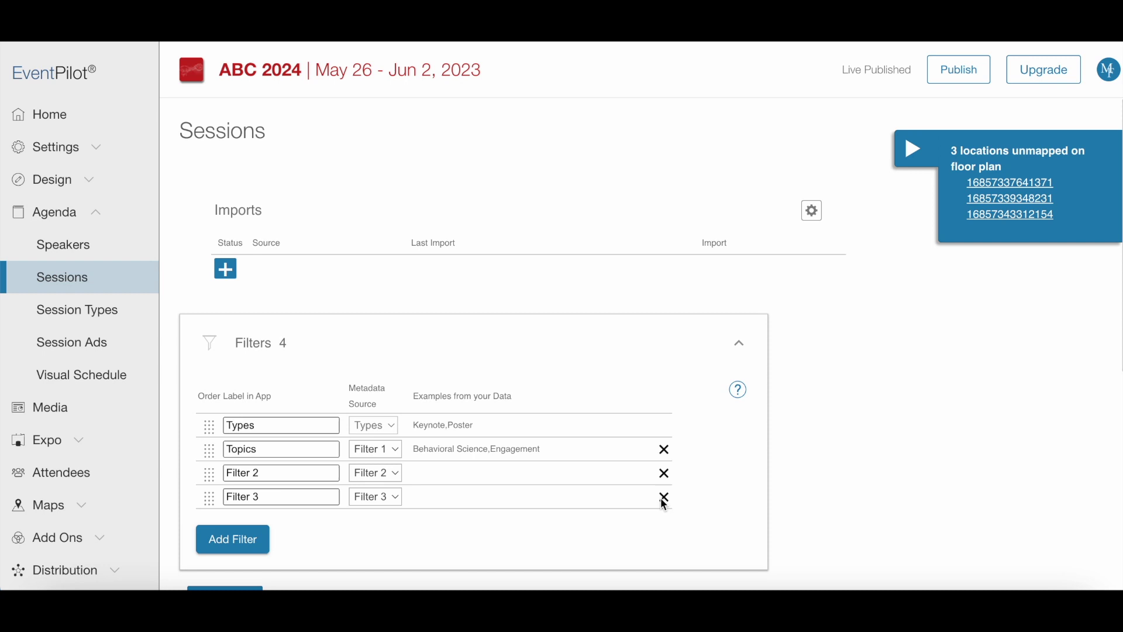
{"action": "left_click", "coordinate": [665, 497]}
{"action": "left_click", "coordinate": [665, 474]}
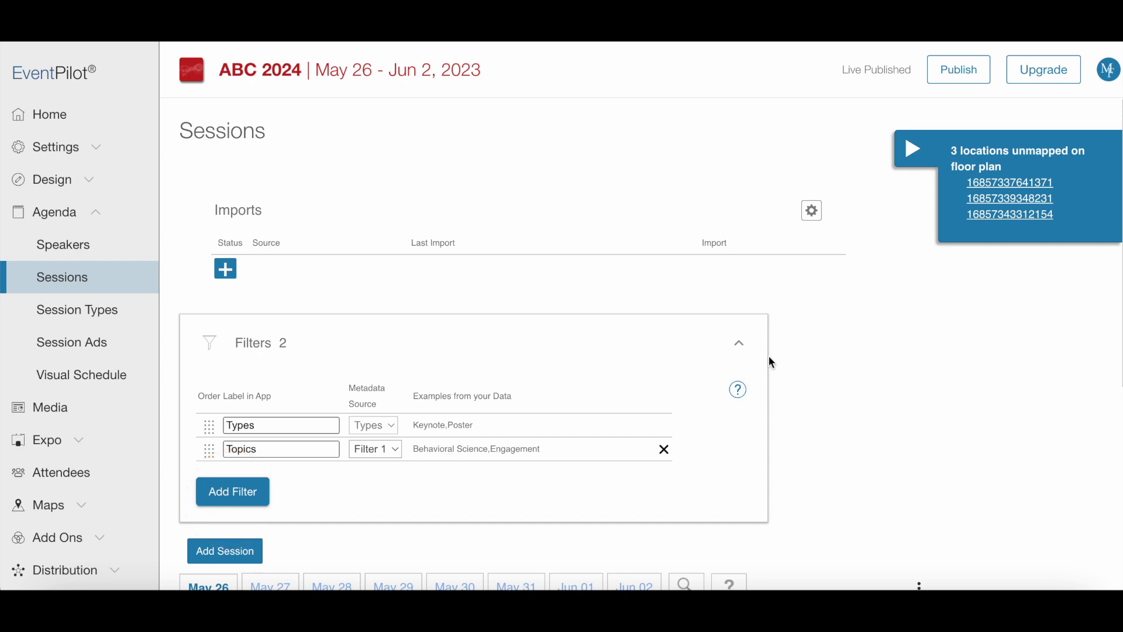
{"action": "left_click", "coordinate": [749, 347]}
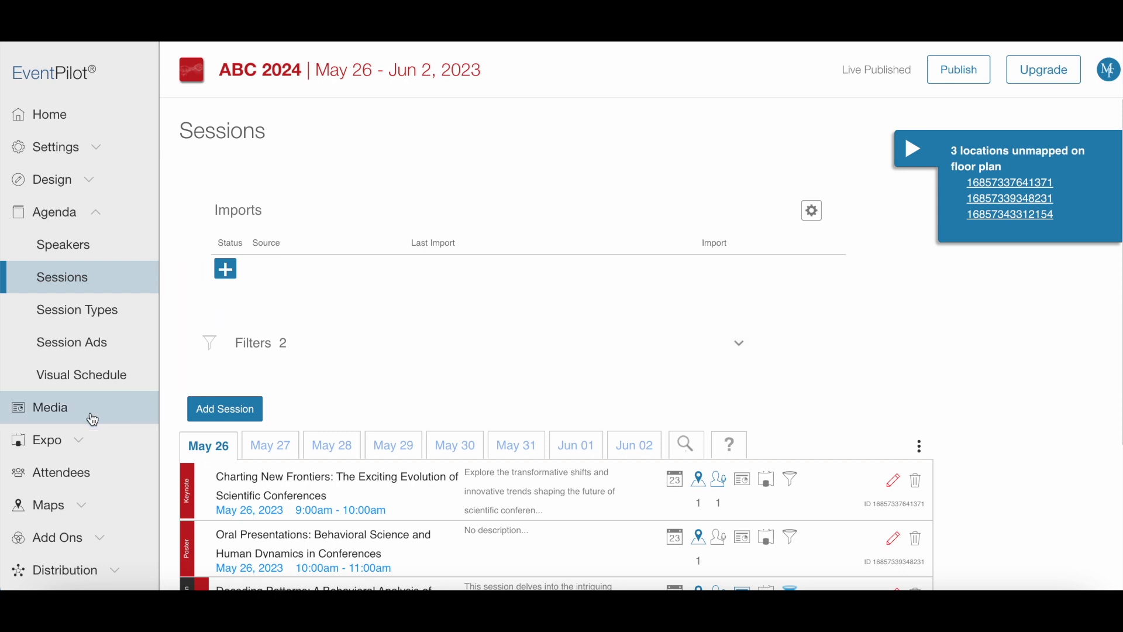
Step: Start a new exhibitor with the pasted company name as title and type Gold Sponsor
{"action": "left_click", "coordinate": [79, 443]}
{"action": "left_click", "coordinate": [73, 475]}
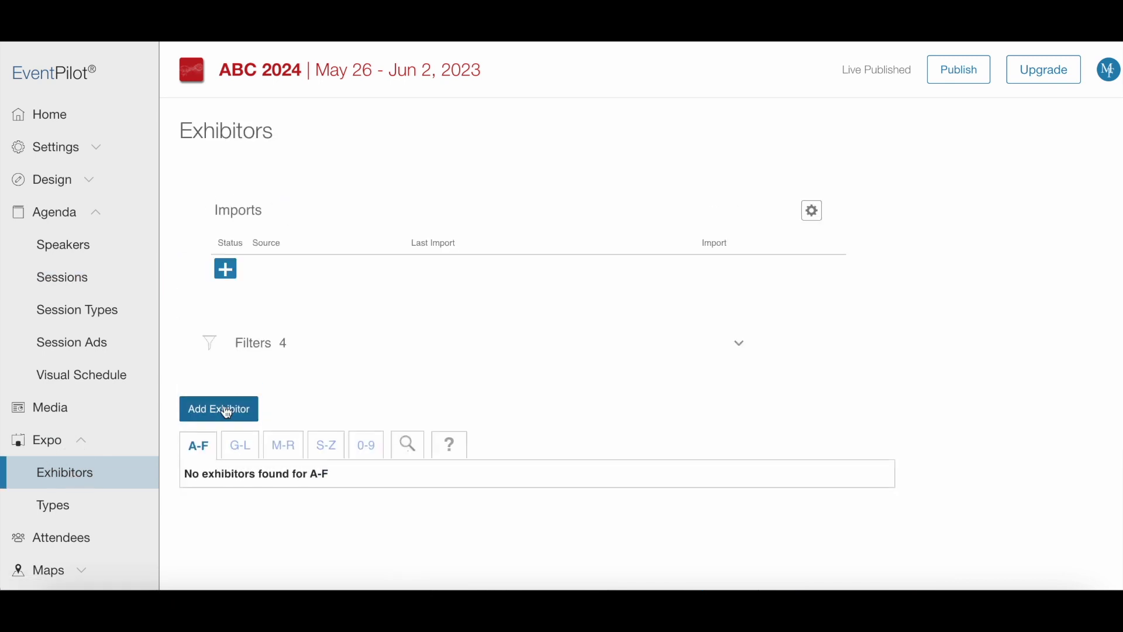
{"action": "left_click", "coordinate": [228, 413]}
{"action": "left_click", "coordinate": [569, 203]}
{"action": "type", "text": "Biomedical Science Connect, LLC"}
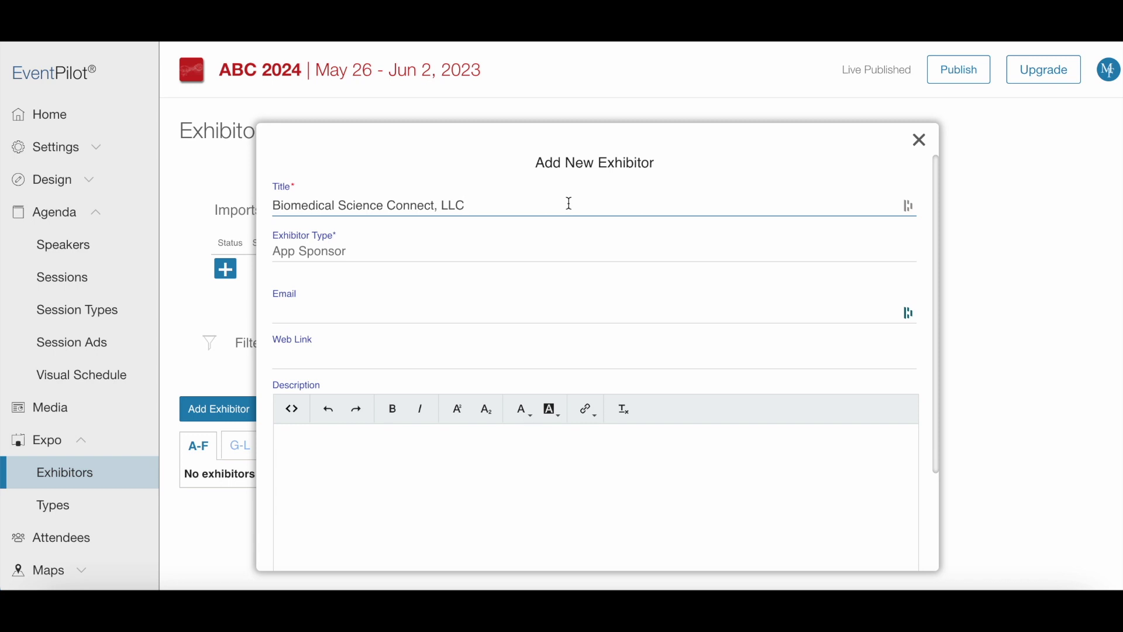
{"action": "key", "text": "Tab"}
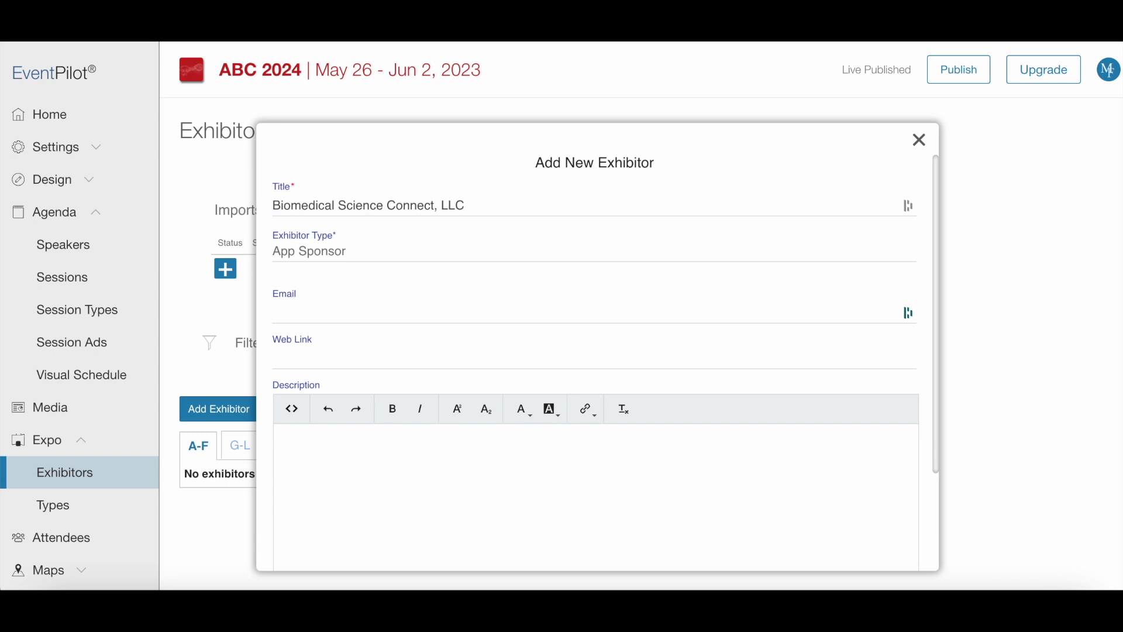
{"action": "key", "text": "Tab"}
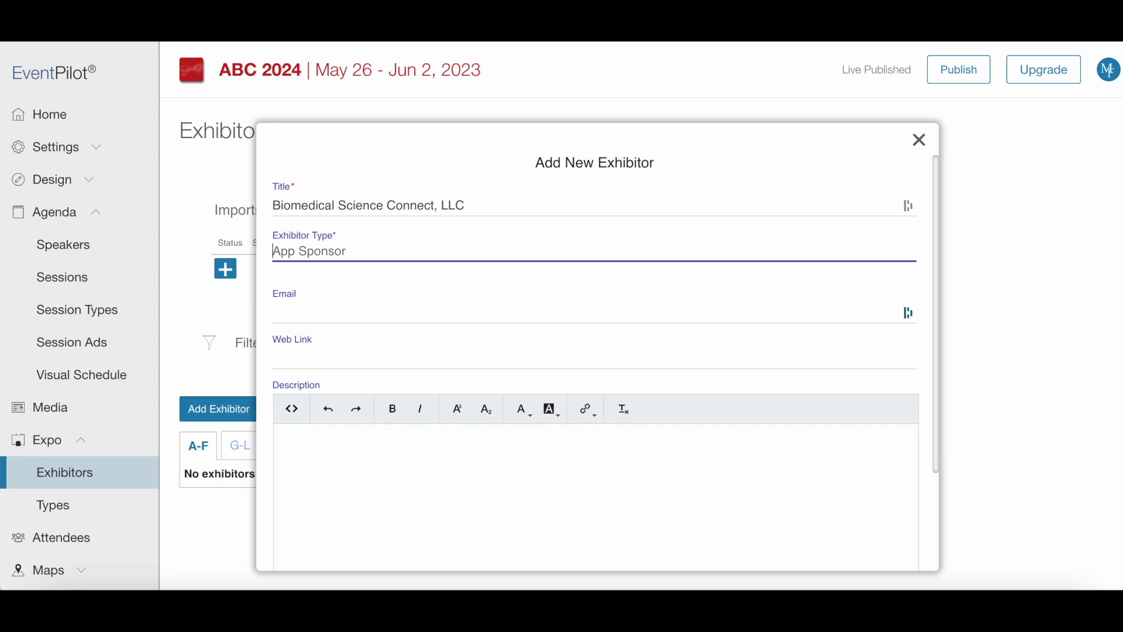
{"action": "type", "text": "Gold Sponsor"}
Step: Enter the contact's e-mail, the website link and consulting-services description, then save the exhibitor
{"action": "key", "text": "Tab"}
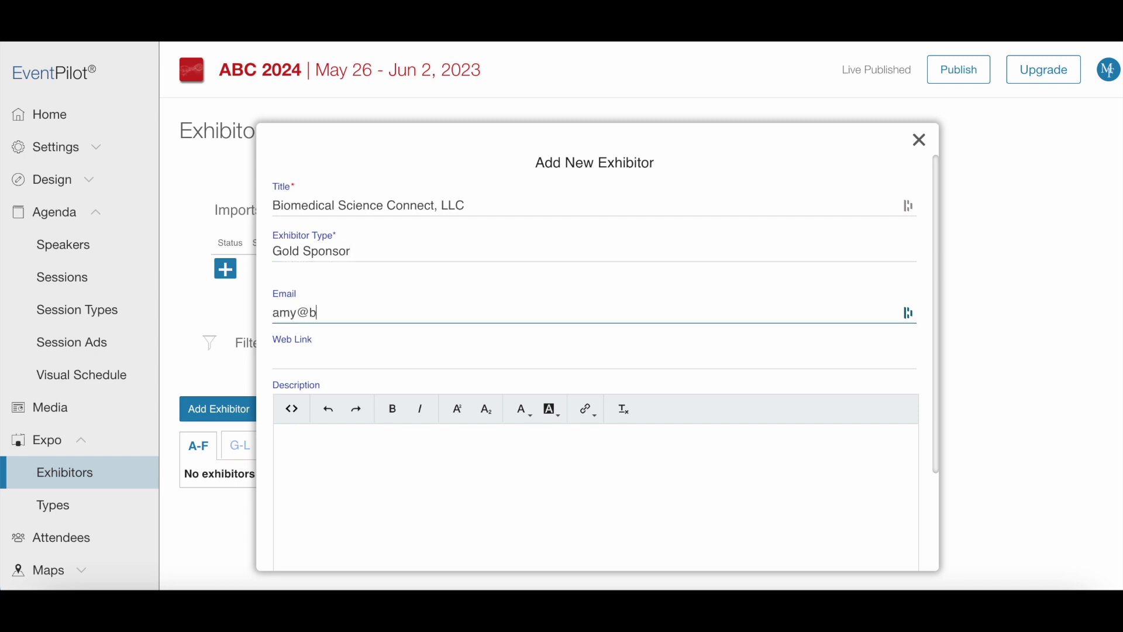
{"action": "key", "text": "Tab"}
{"action": "type", "text": "https://biomedsc.com"}
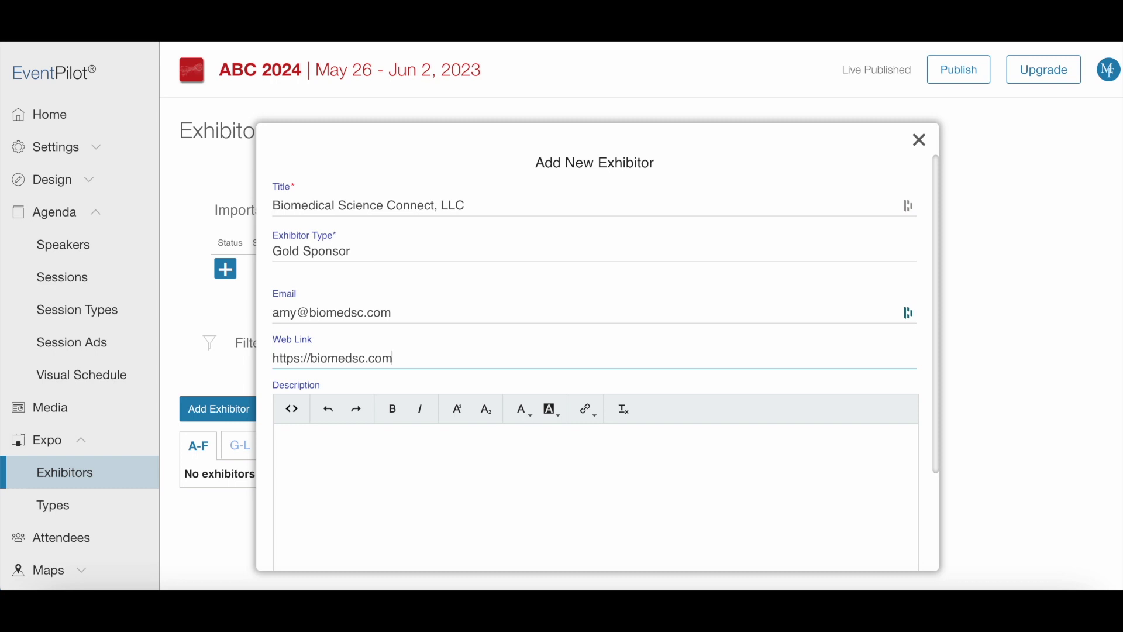
{"action": "left_click", "coordinate": [407, 479]}
{"action": "type", "text": "Consulting services for hybrid scientific conference models that champion accessibility and inclusivity"}
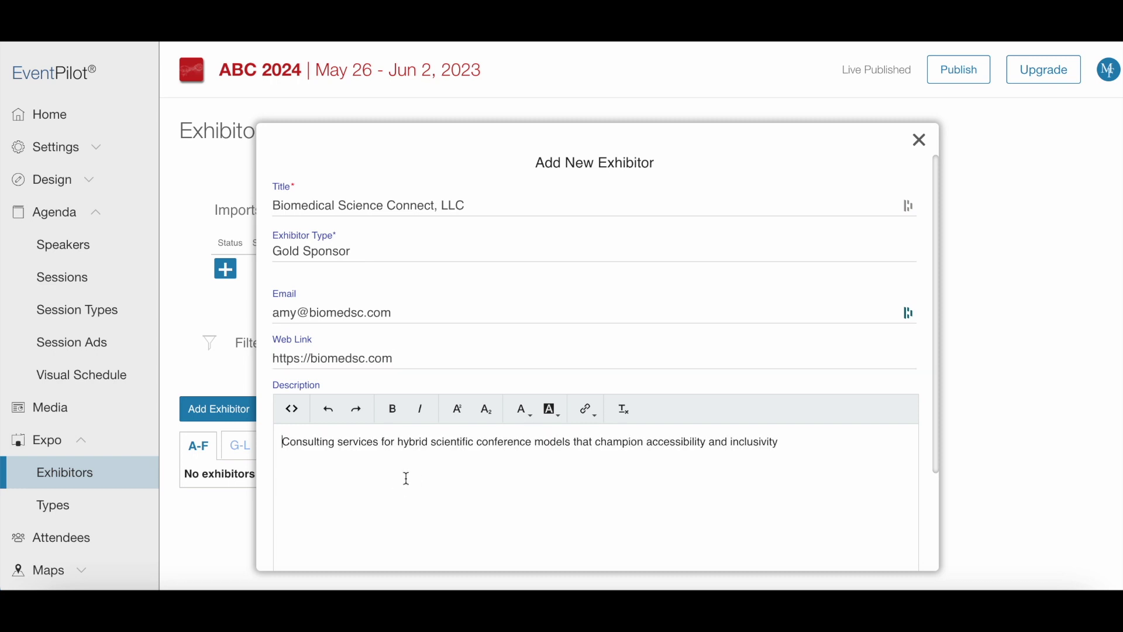
{"action": "scroll", "coordinate": [926, 485], "scroll_direction": "down", "scroll_amount": 2}
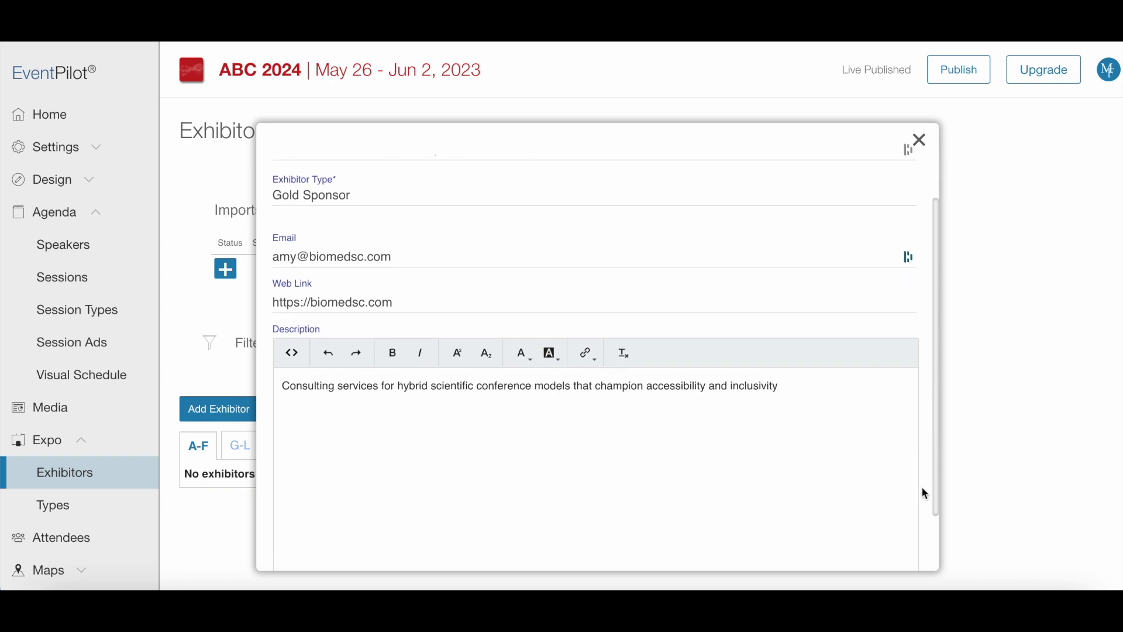
{"action": "scroll", "coordinate": [922, 493], "scroll_direction": "down", "scroll_amount": 2}
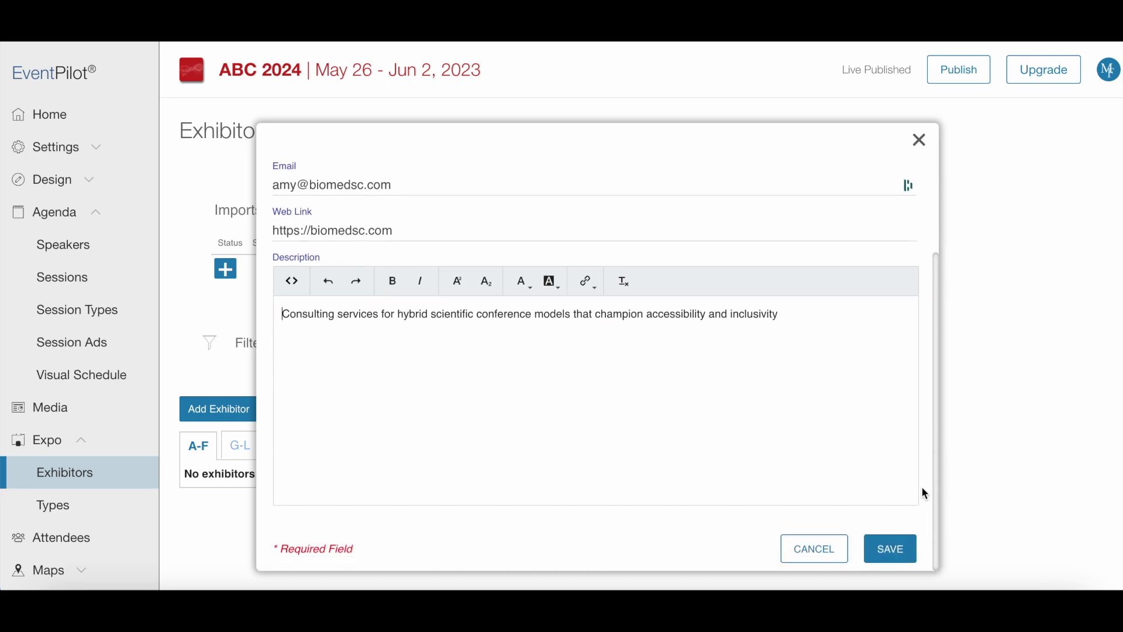
{"action": "left_click", "coordinate": [892, 546]}
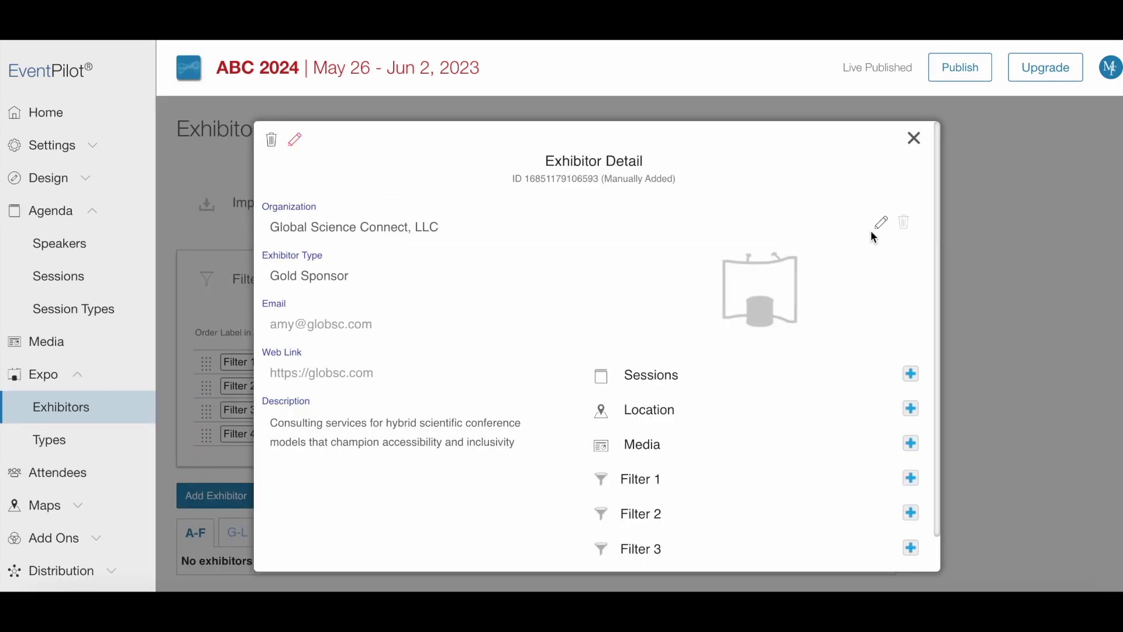
Step: Upload the blue 'on' logo image for the Biomedical Science Connect, LLC exhibitor
{"action": "left_click", "coordinate": [882, 222]}
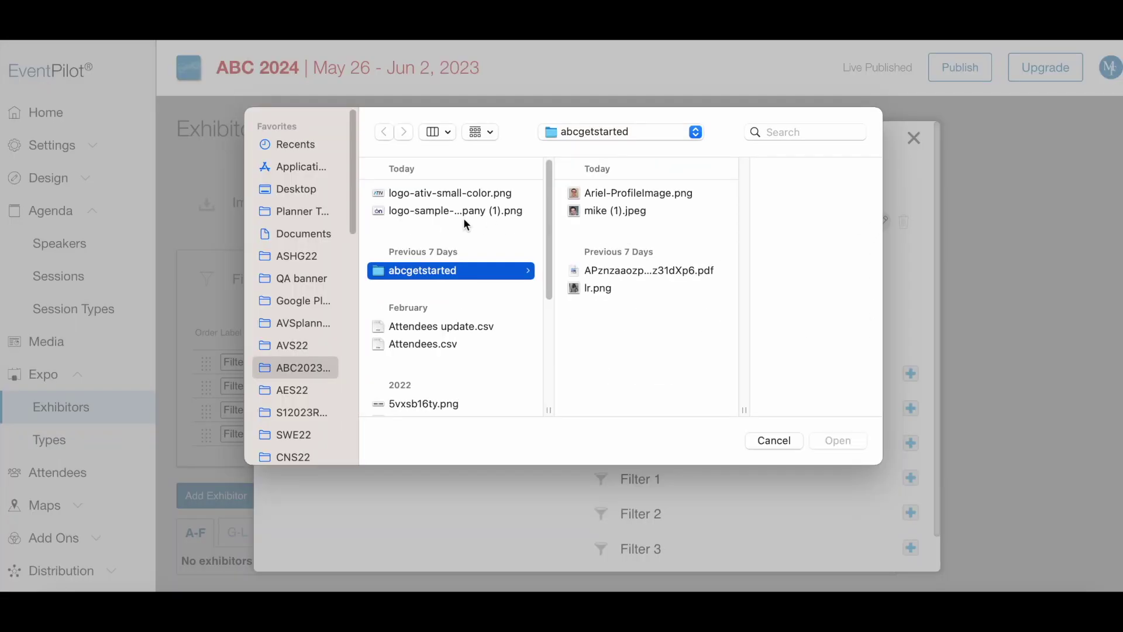
{"action": "double_click", "coordinate": [466, 212]}
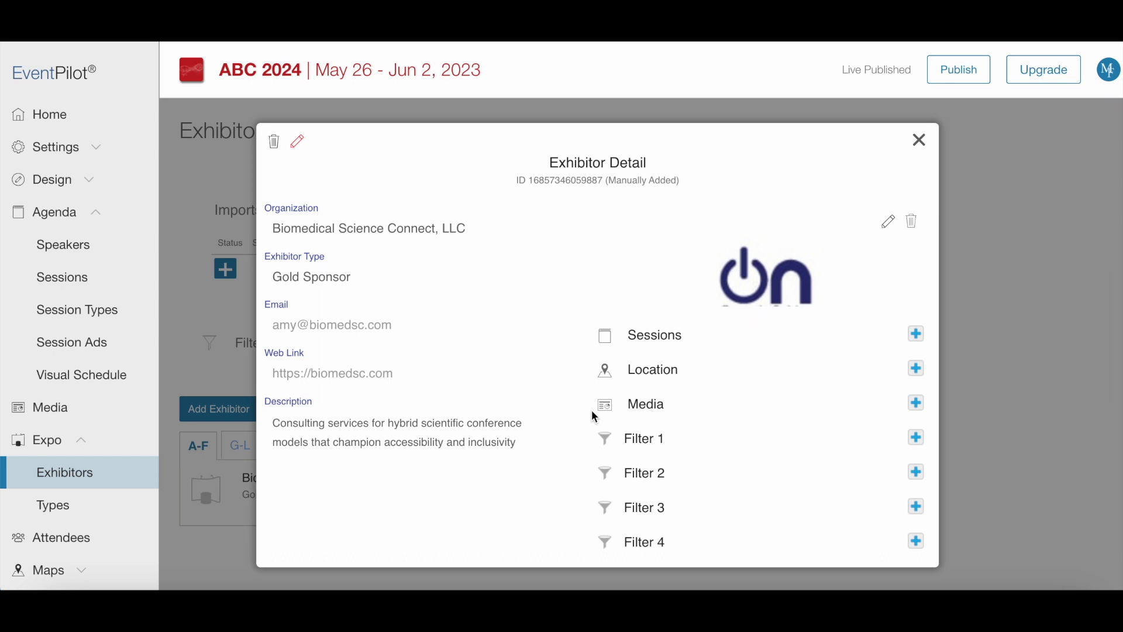
Step: Link the exhibitor to the Charting New Frontiers session and set its location to Booth 1003
{"action": "left_click", "coordinate": [917, 335]}
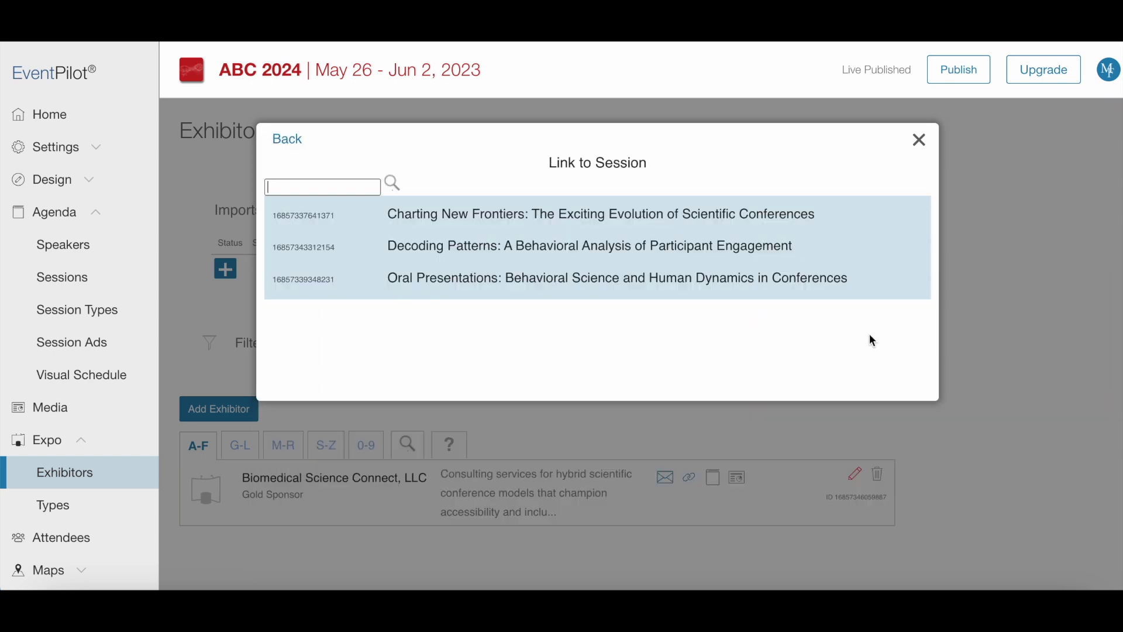
{"action": "left_click", "coordinate": [766, 214]}
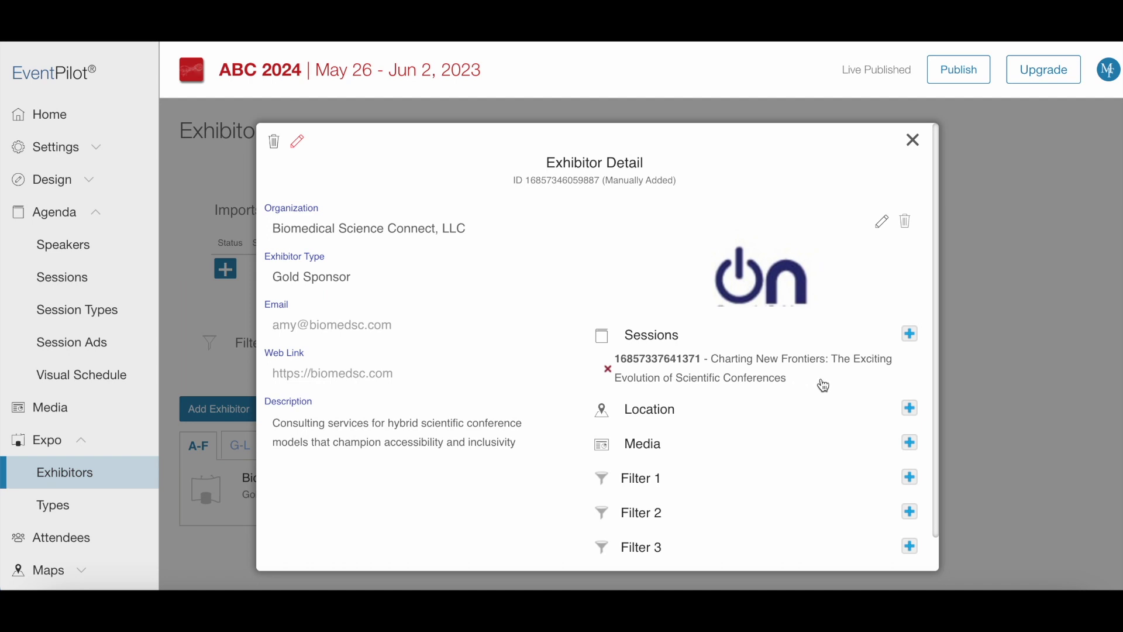
{"action": "left_click", "coordinate": [910, 407]}
{"action": "left_click", "coordinate": [283, 248]}
{"action": "type", "text": "Booth 1003"}
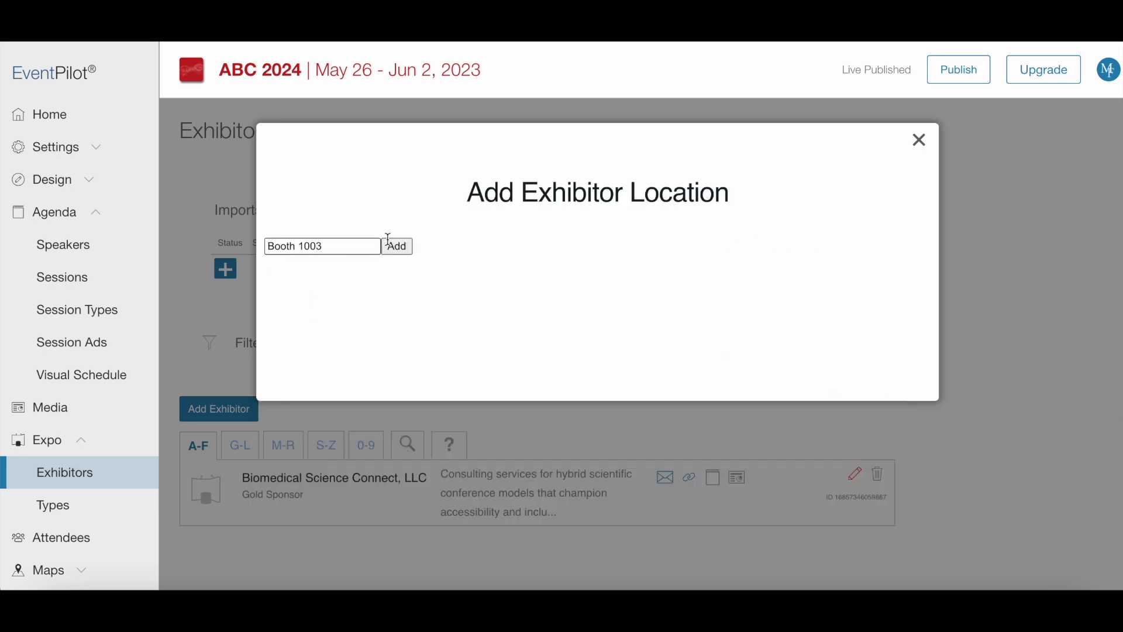
{"action": "left_click", "coordinate": [398, 245]}
{"action": "left_click", "coordinate": [912, 140]}
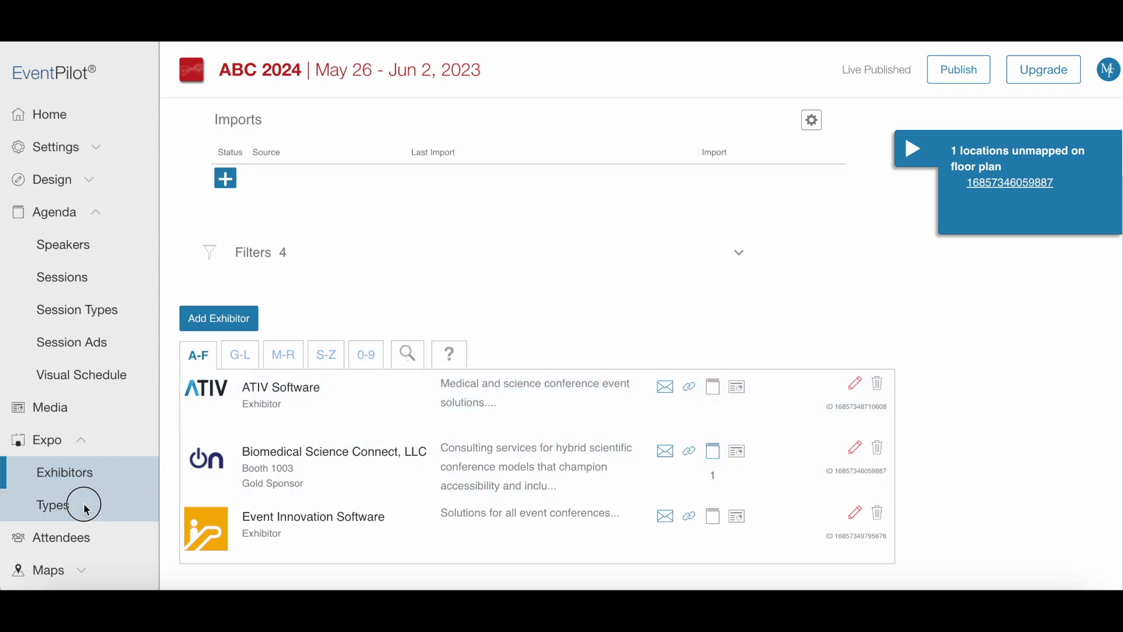
Step: Turn off logos for the Exhibitor type in Expo Types, then start publishing the project
{"action": "left_click", "coordinate": [83, 503]}
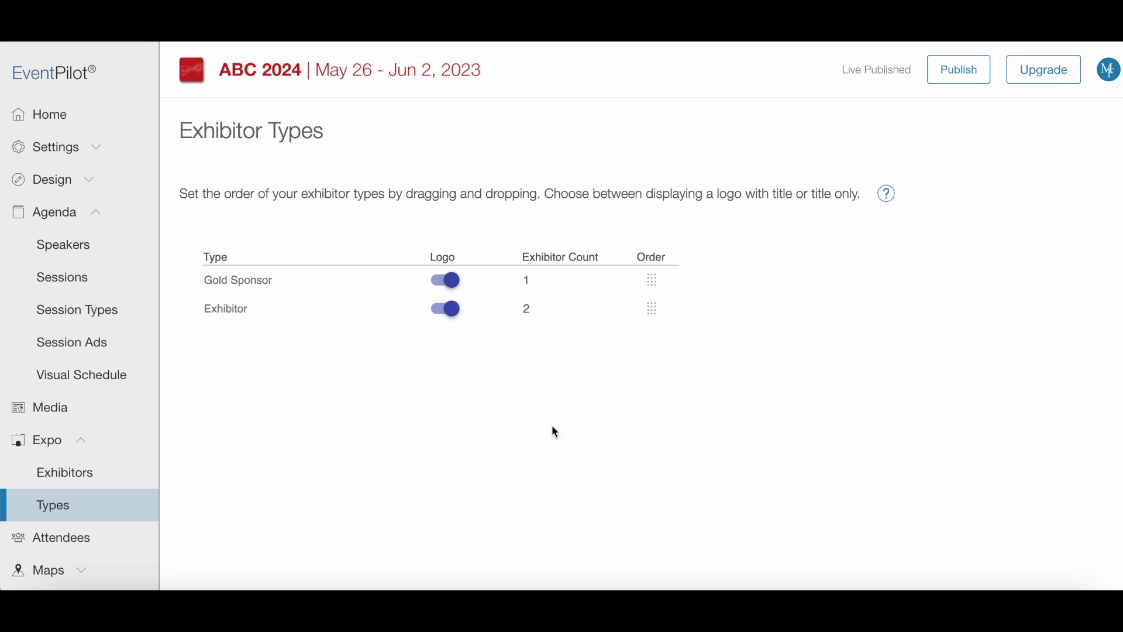
{"action": "left_click", "coordinate": [453, 310]}
{"action": "left_click", "coordinate": [963, 76]}
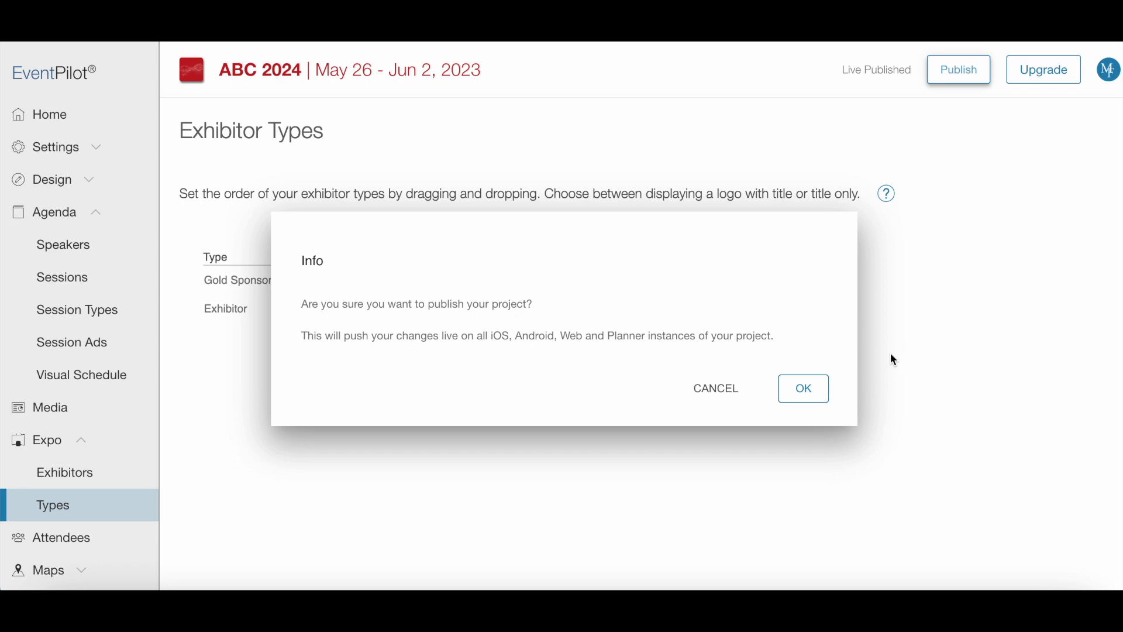
Step: Confirm publishing the project live and go to the Distribution Attendee Links page
{"action": "left_click", "coordinate": [806, 391]}
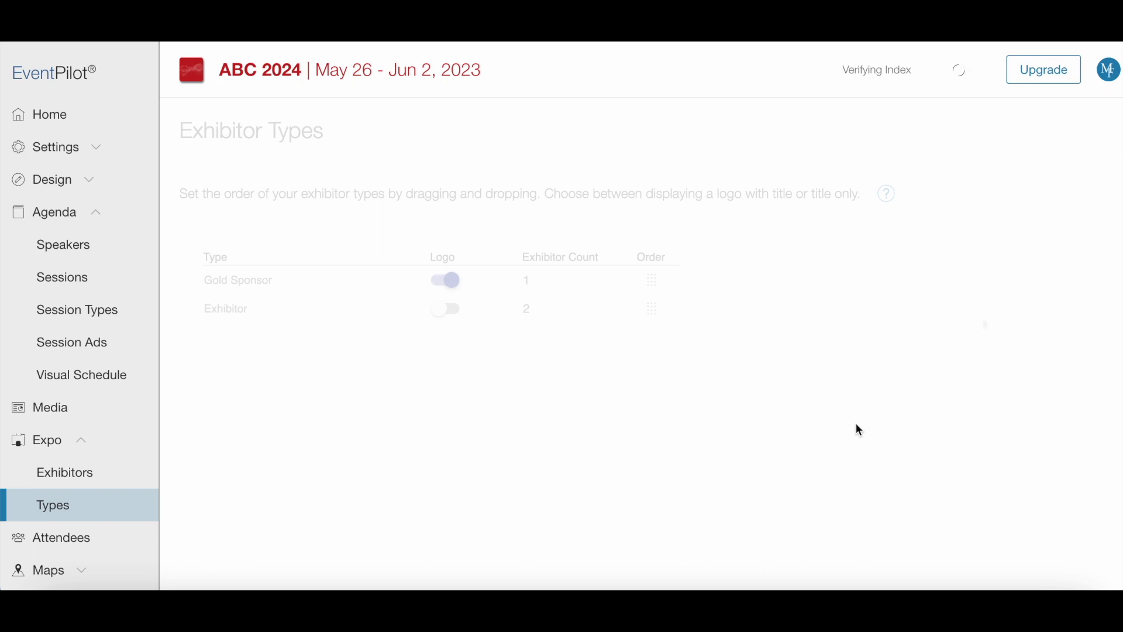
{"action": "scroll", "coordinate": [93, 515], "scroll_direction": "down", "scroll_amount": 2}
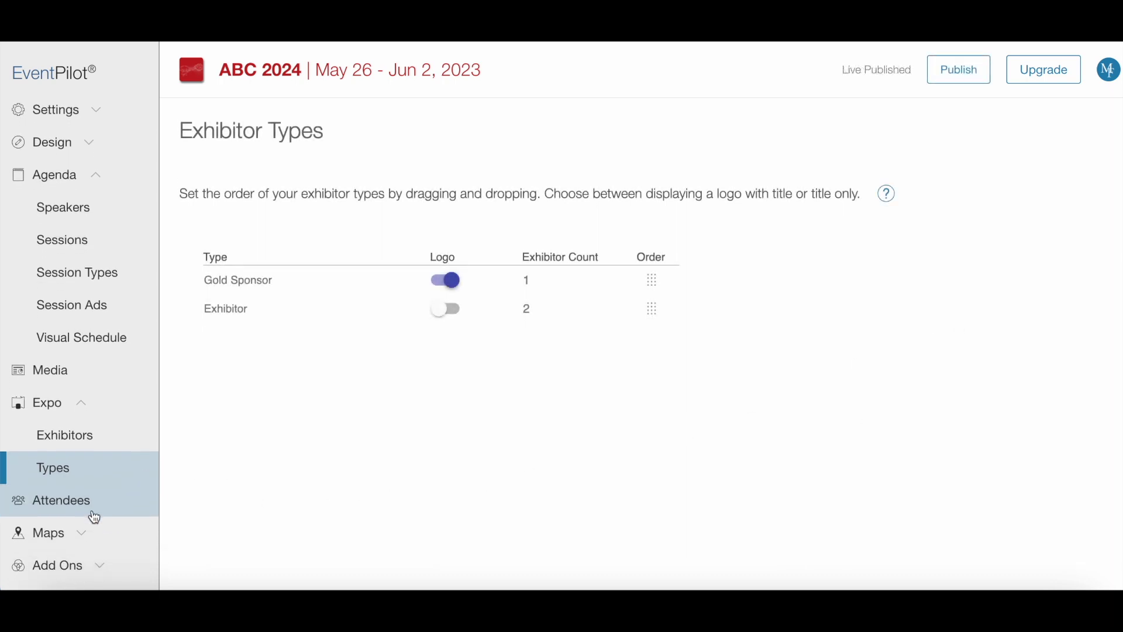
{"action": "scroll", "coordinate": [94, 515], "scroll_direction": "down", "scroll_amount": 4}
{"action": "left_click", "coordinate": [104, 501]}
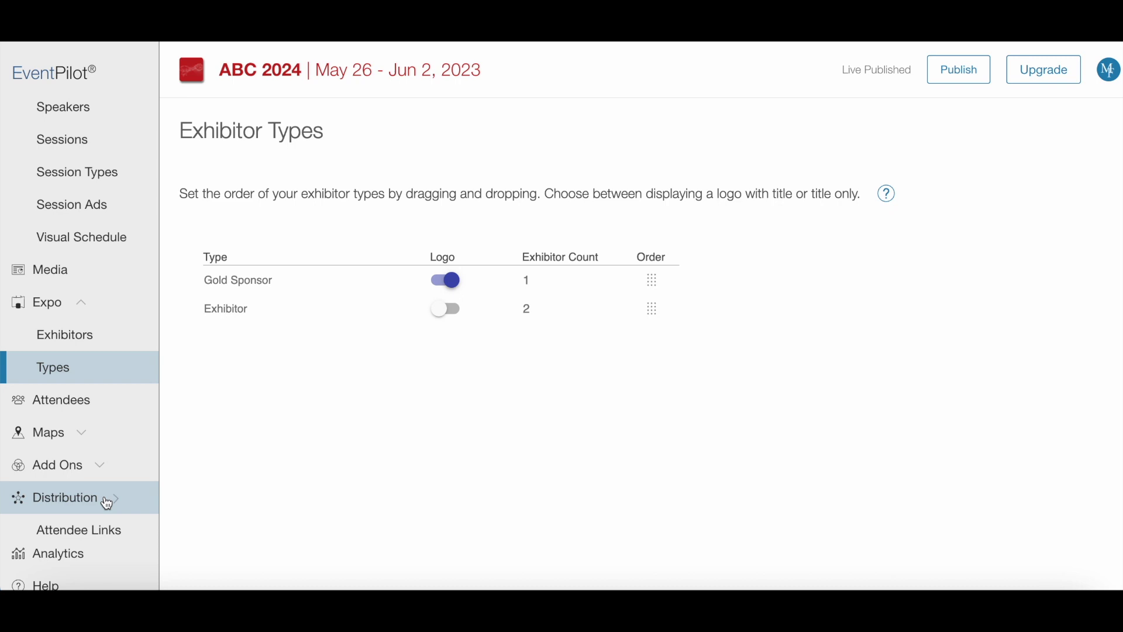
{"action": "left_click", "coordinate": [103, 530]}
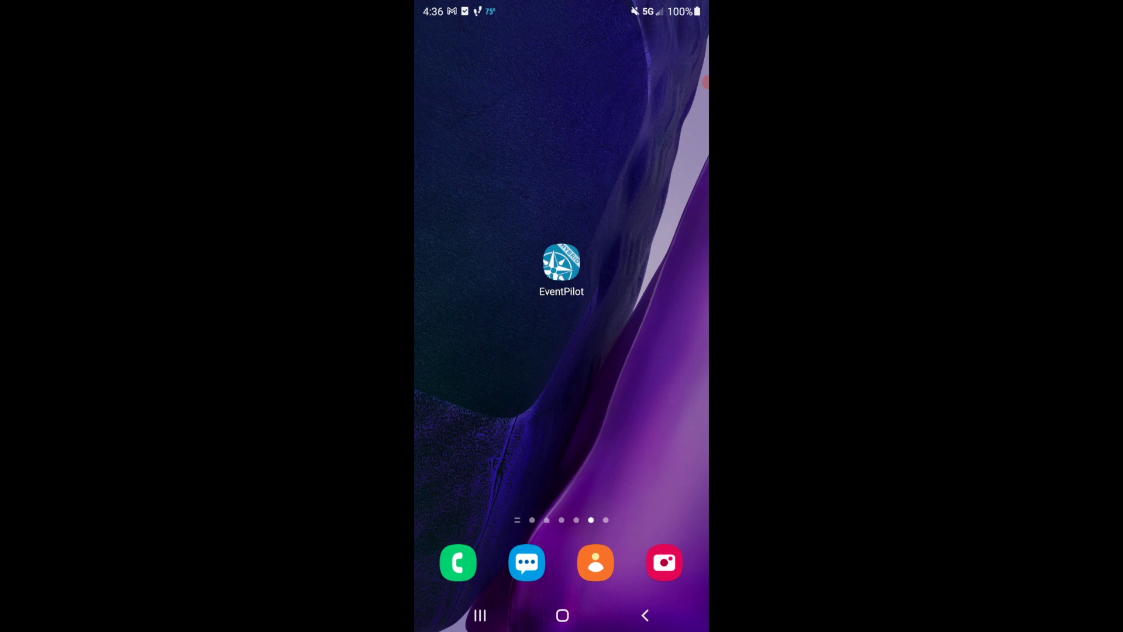
Step: Launch the EventPilot app and load the event with access code 'ABC 2024'
{"action": "left_click", "coordinate": [561, 263]}
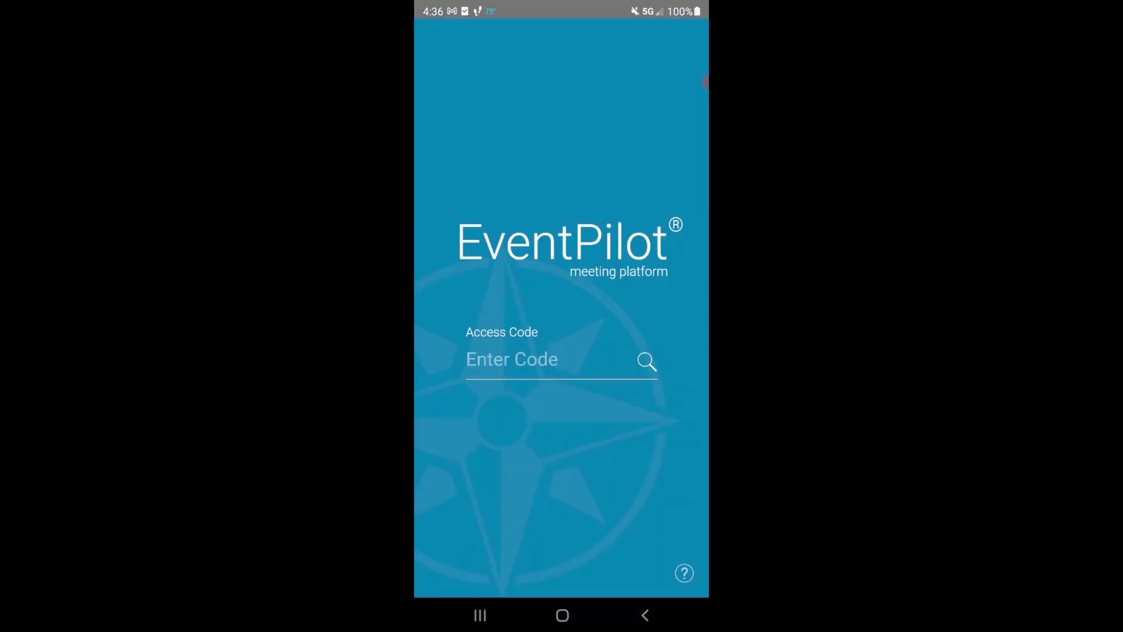
{"action": "left_click", "coordinate": [550, 360]}
{"action": "type", "text": "ABC 202"}
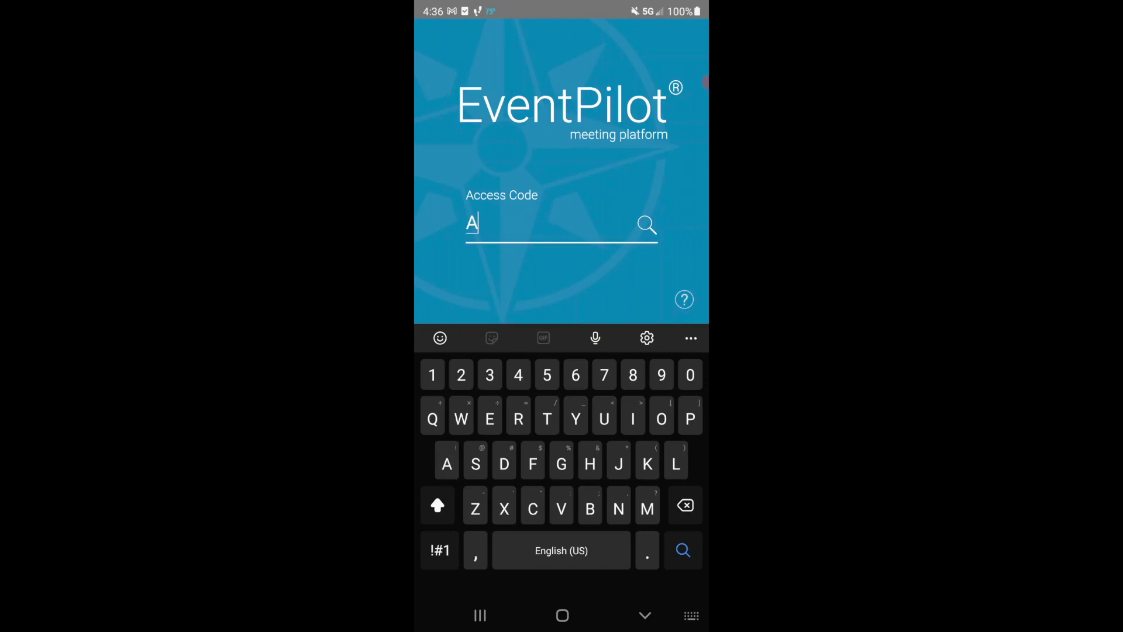
{"action": "type", "text": "4"}
{"action": "key", "text": "Return"}
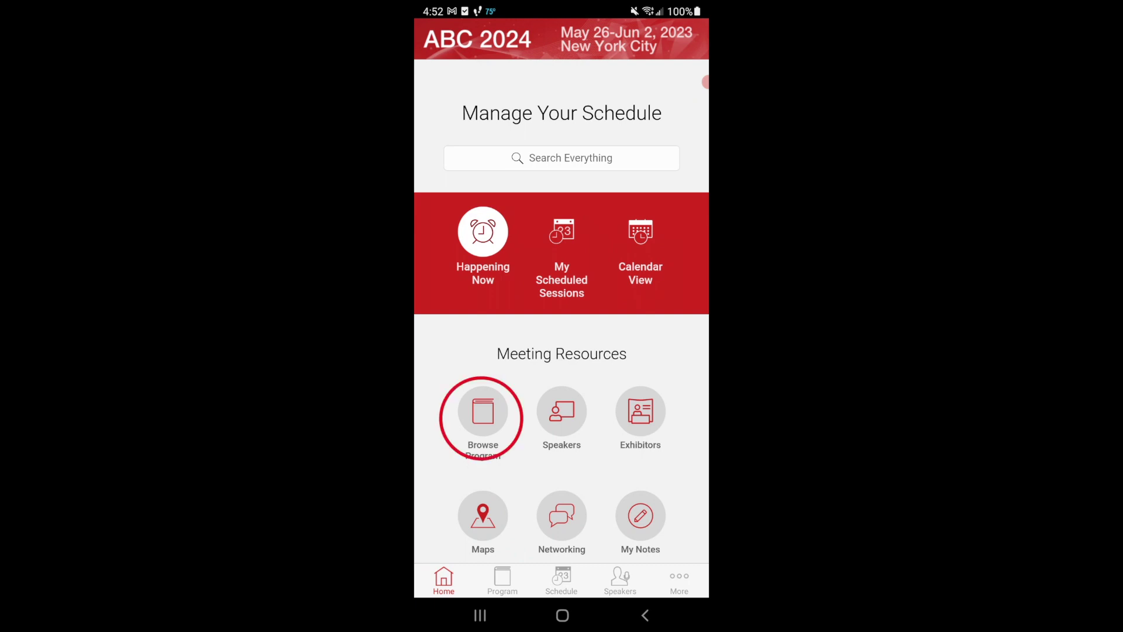
Step: Add the Charting New Frontiers session to my schedule, view its speaker, and return home
{"action": "left_click", "coordinate": [482, 413]}
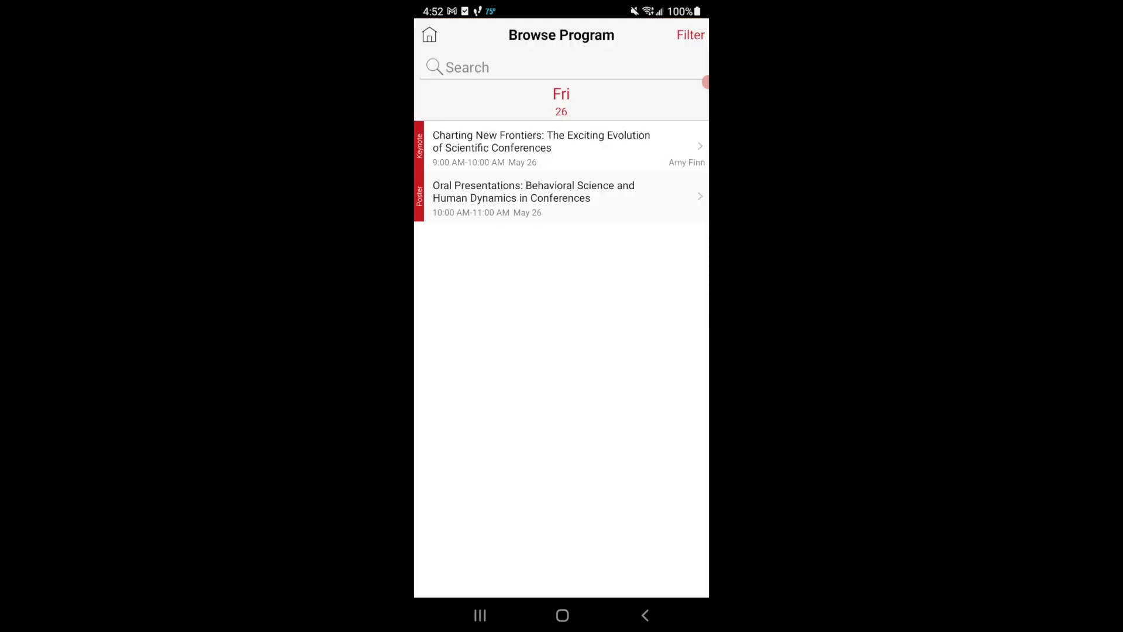
{"action": "left_click", "coordinate": [541, 146]}
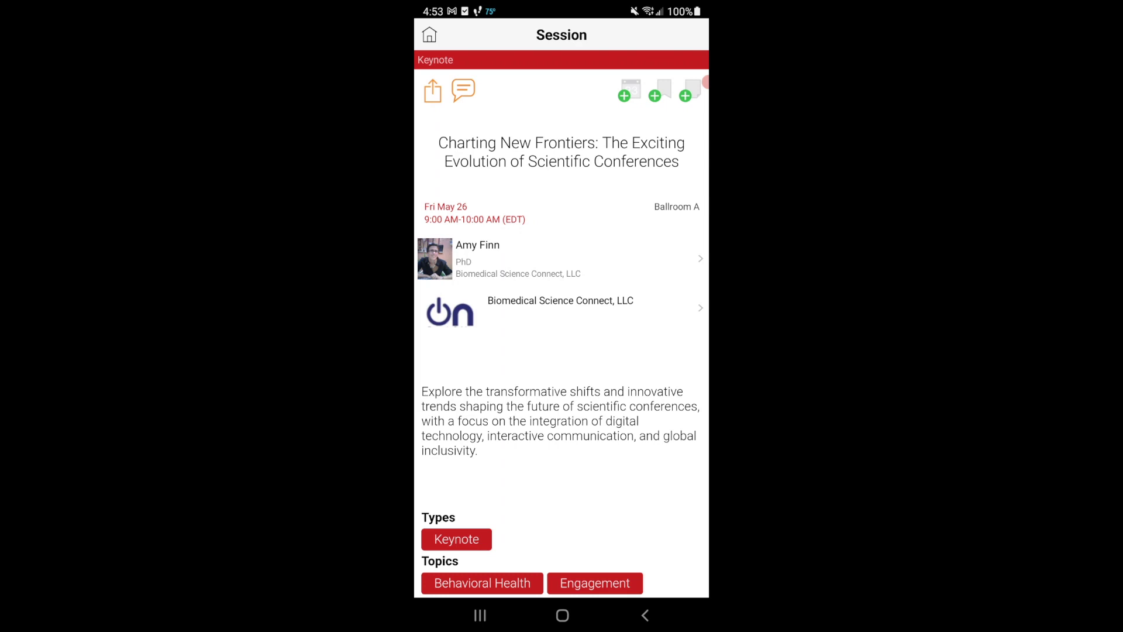
{"action": "left_click", "coordinate": [629, 91]}
{"action": "left_click", "coordinate": [526, 258]}
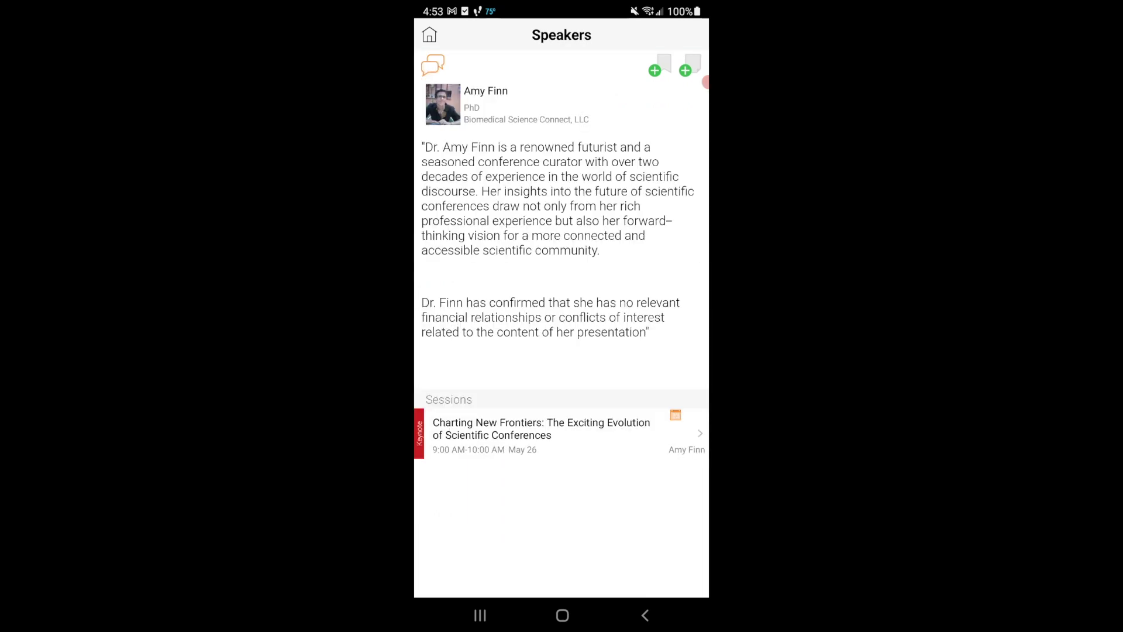
{"action": "left_click", "coordinate": [429, 34]}
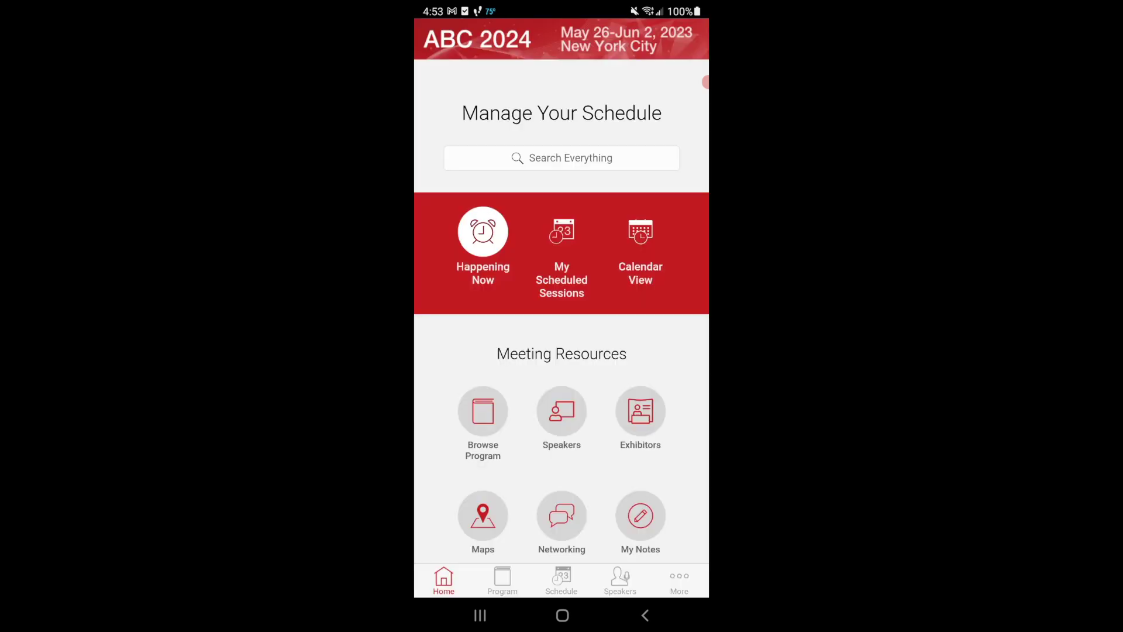
{"action": "left_click", "coordinate": [562, 157]}
{"action": "type", "text": "beh"}
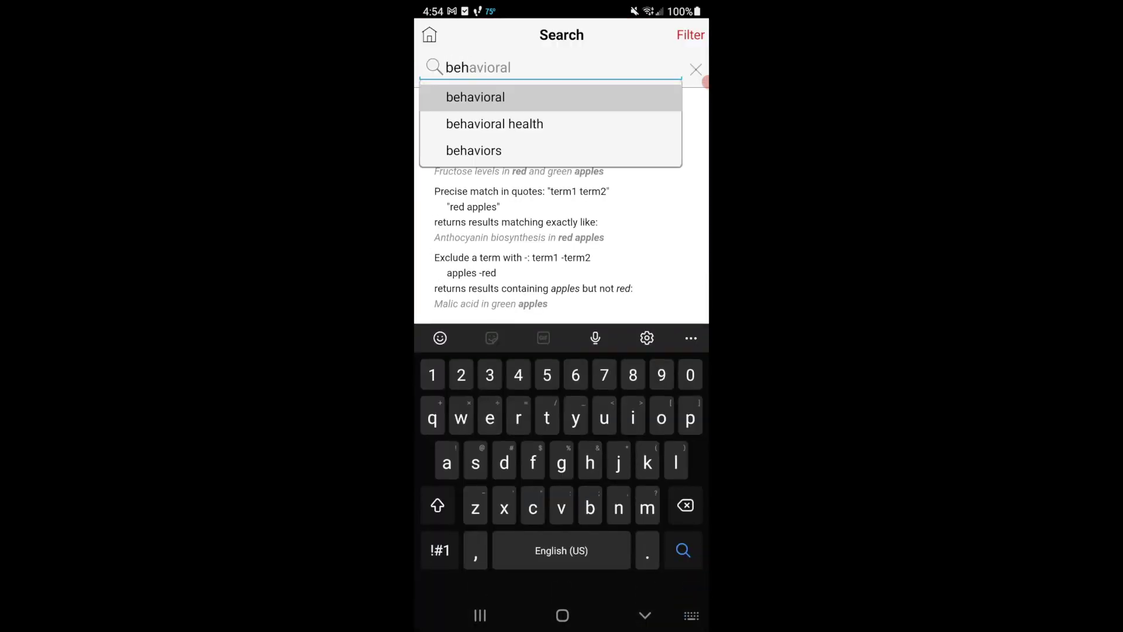
{"action": "left_click", "coordinate": [475, 97]}
{"action": "left_click", "coordinate": [467, 181]}
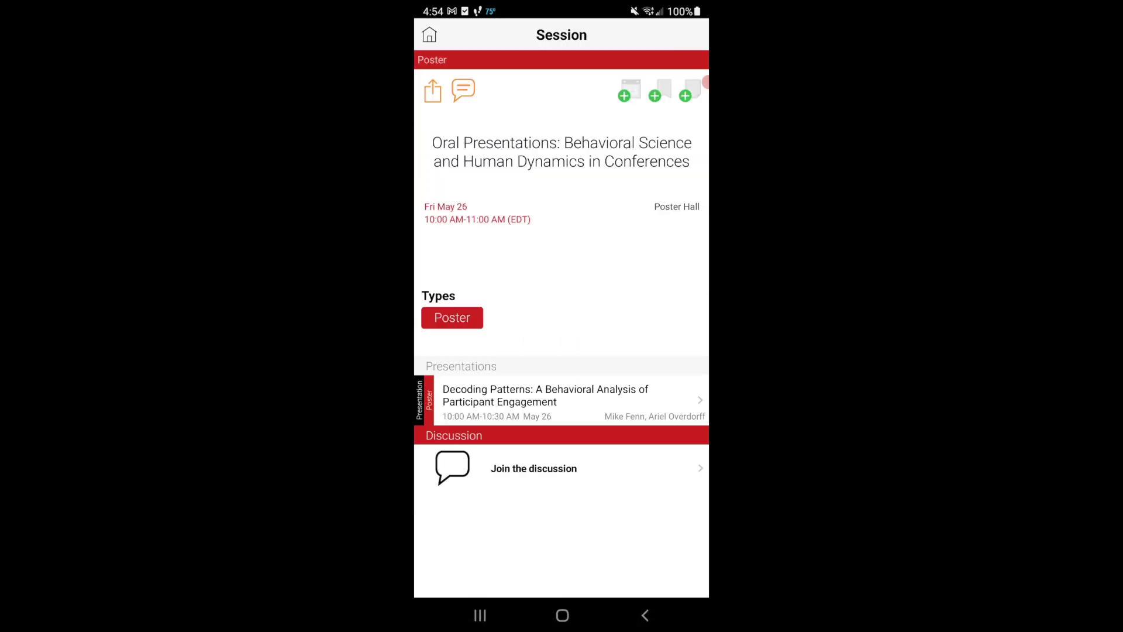
{"action": "left_click", "coordinate": [436, 403]}
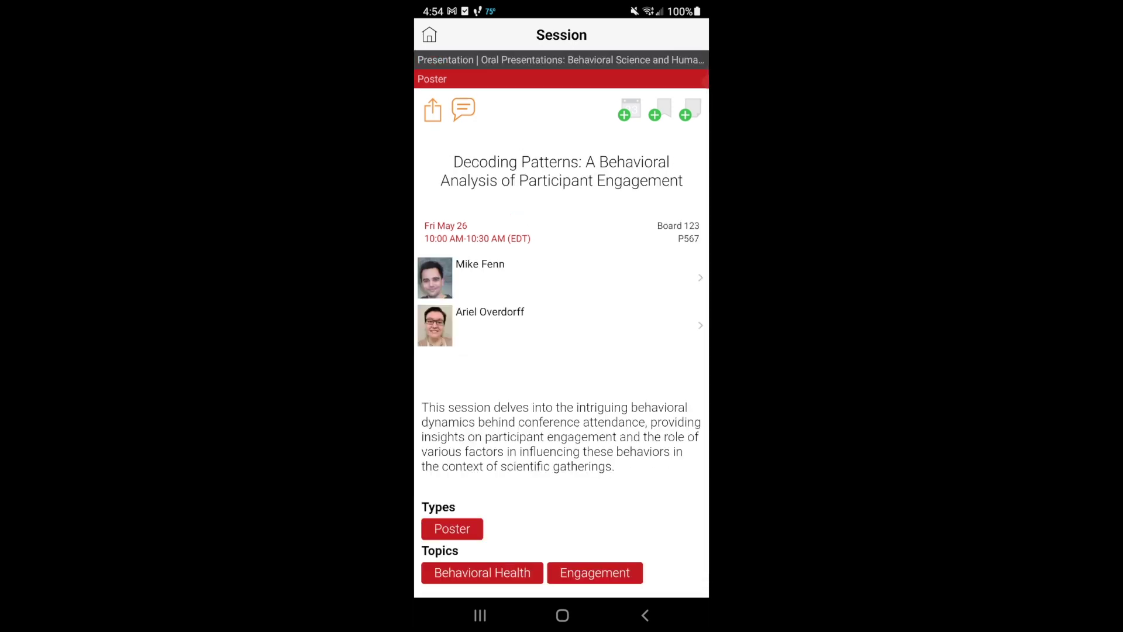
{"action": "left_click", "coordinate": [430, 35]}
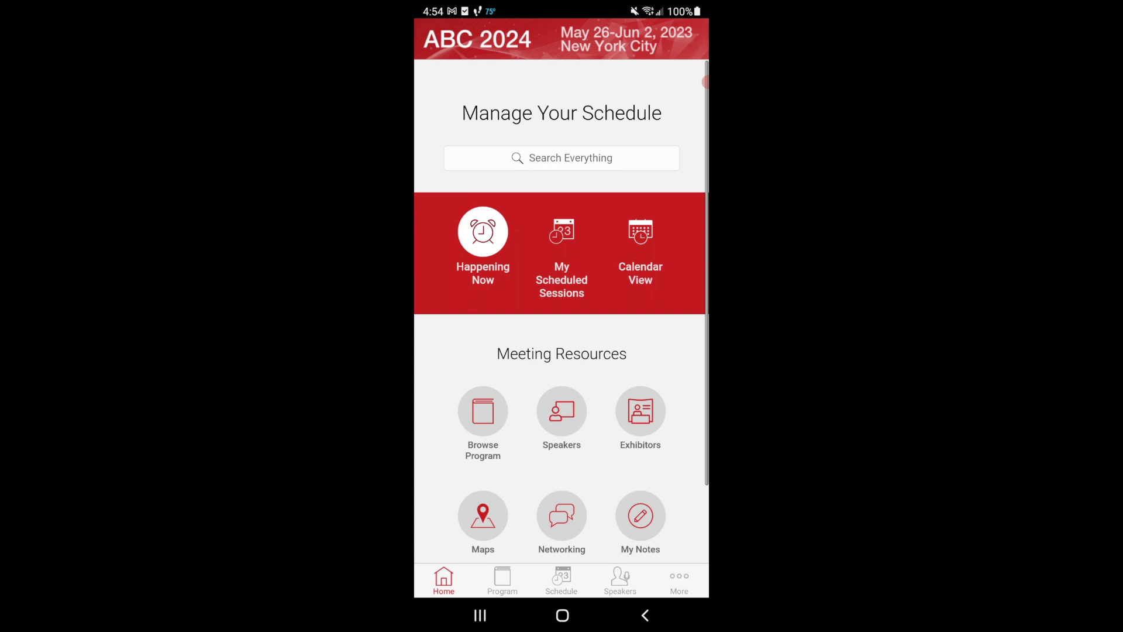
Step: Open the Exhibitors list and view Gold Sponsor Biomedical Science Connect, LLC at Booth 1003
{"action": "left_click", "coordinate": [679, 579]}
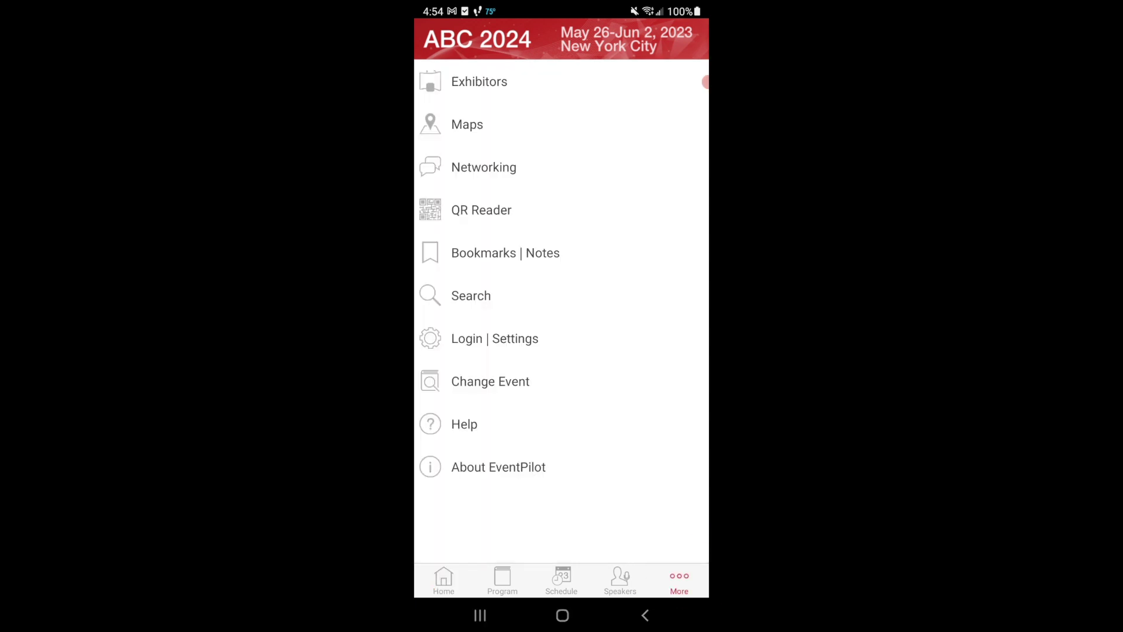
{"action": "left_click", "coordinate": [480, 81]}
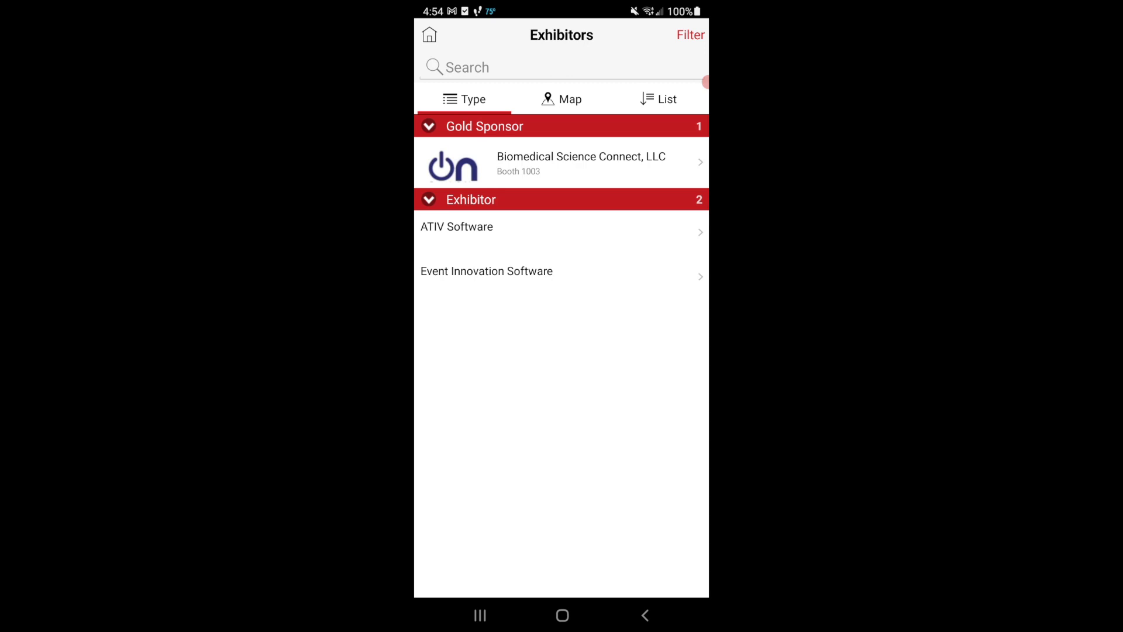
{"action": "left_click", "coordinate": [582, 162]}
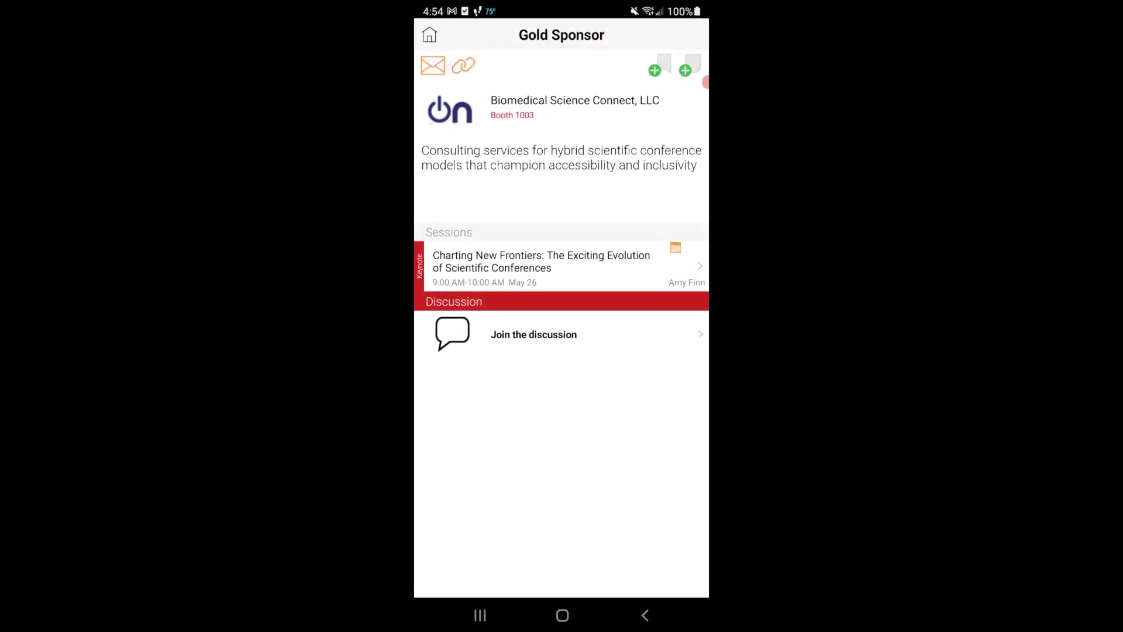